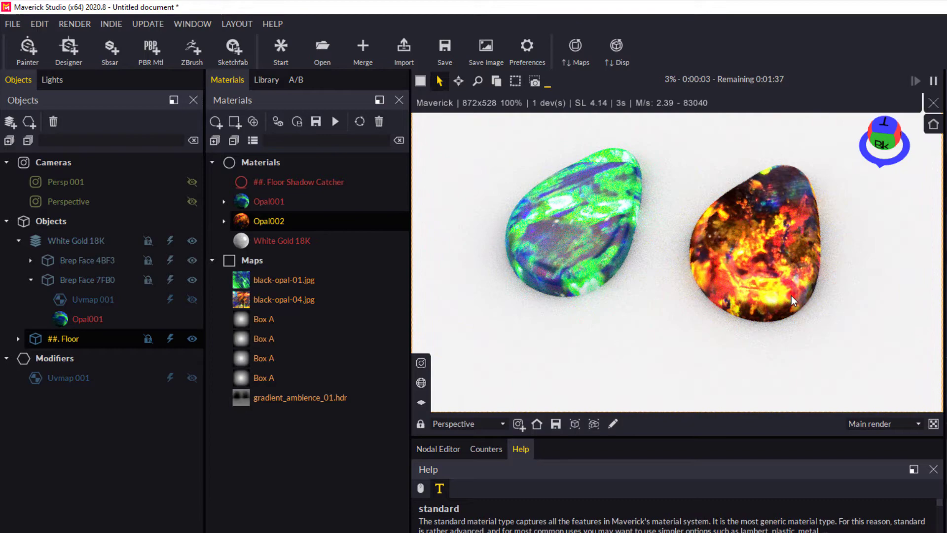
# Select the orange opal stone, then start a new scene with the default chrome teapot demo
pyautogui.moveTo(705, 282); pyautogui.dragTo(778, 296)
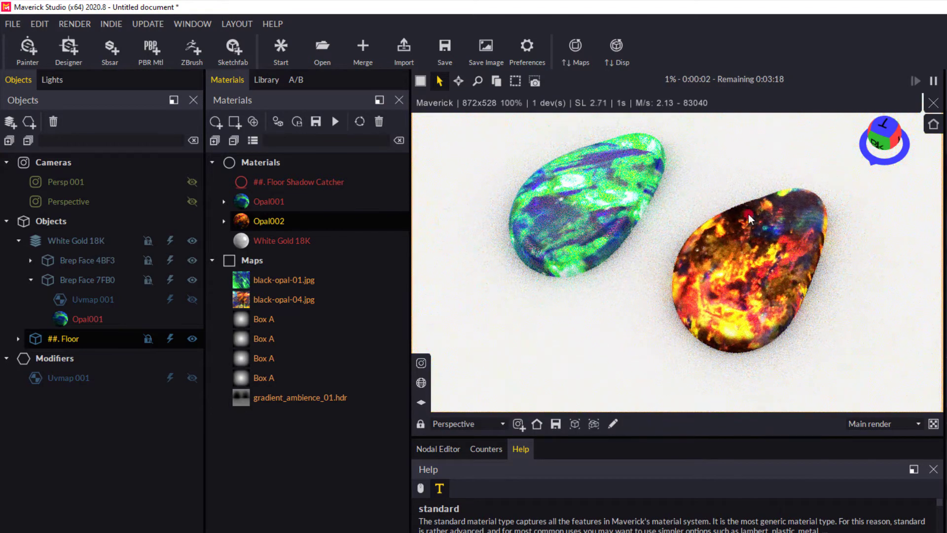
pyautogui.click(739, 297)
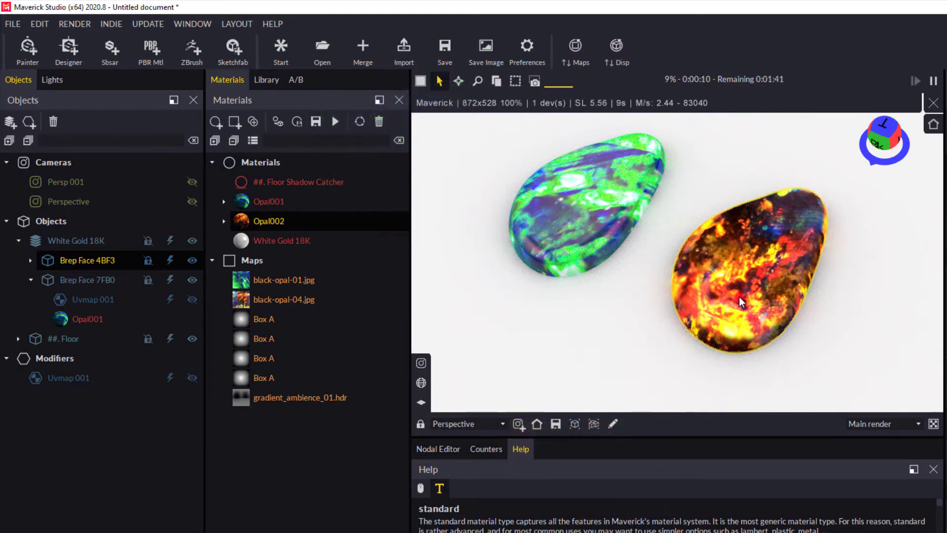
pyautogui.click(28, 121)
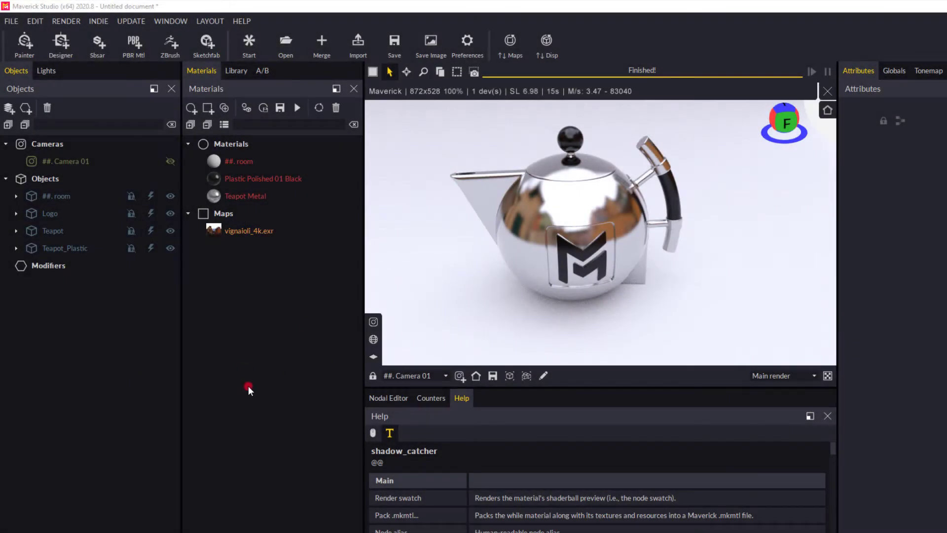
# Import the 'opal render 01' model without saving the current teapot scene
pyautogui.click(11, 22)
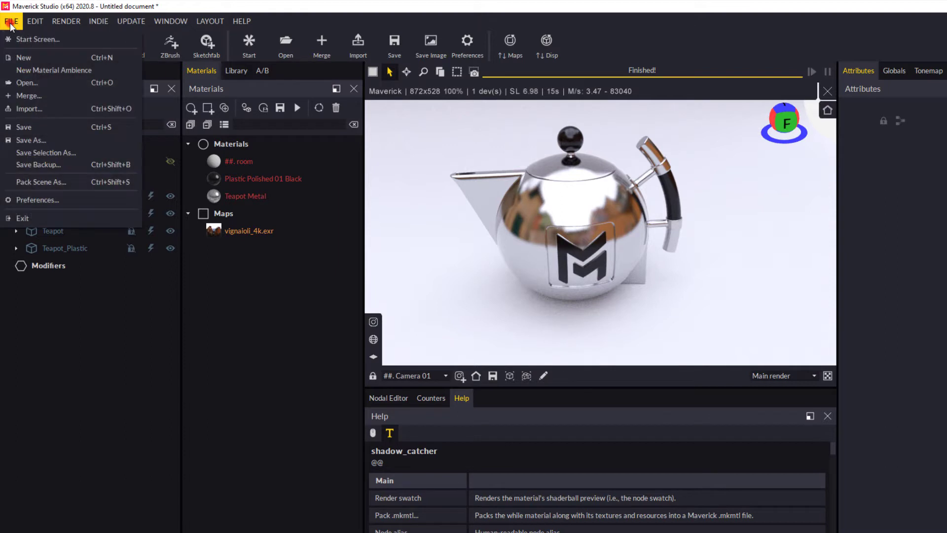
pyautogui.click(81, 108)
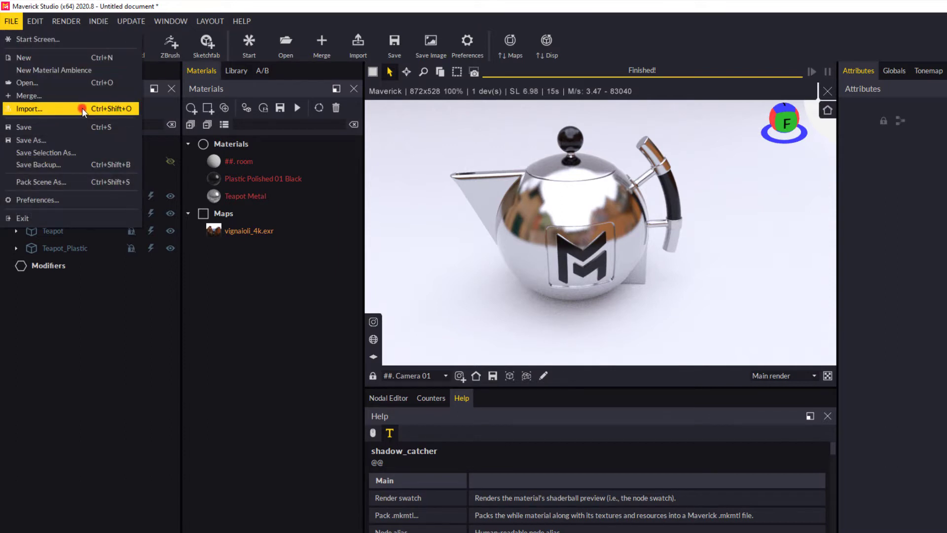
pyautogui.click(530, 326)
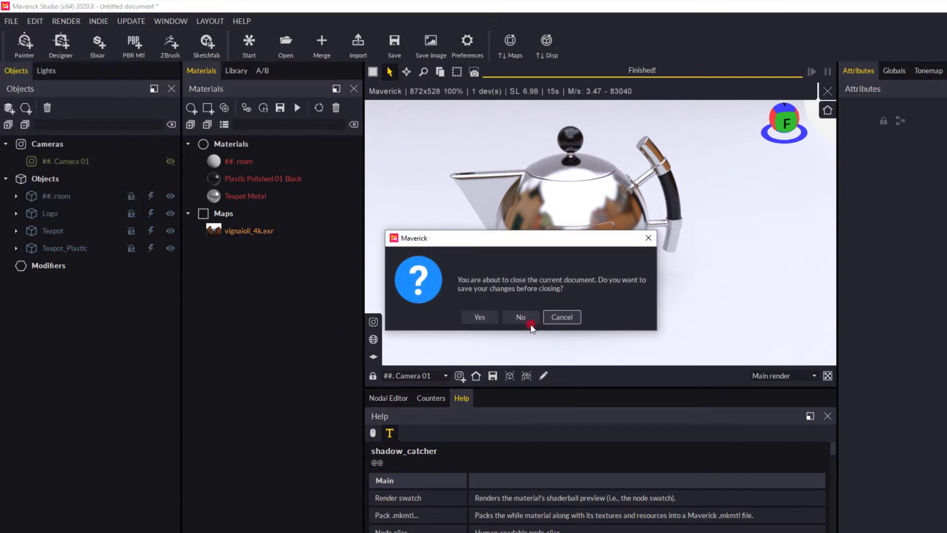
pyautogui.click(522, 319)
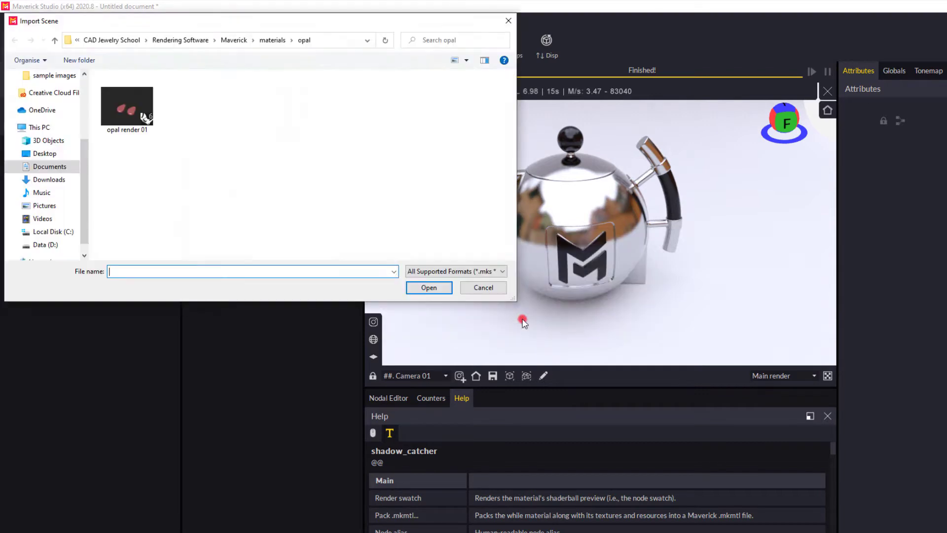
pyautogui.click(128, 118)
pyautogui.click(428, 288)
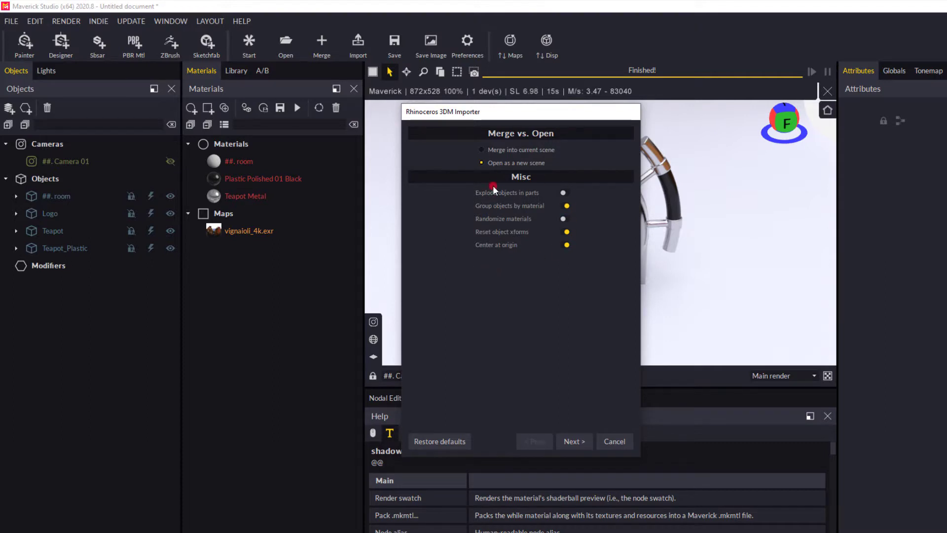
# Choose a lighting ambience, keep 'small' scale, and finish importing opal render 01 as a new scene
pyautogui.click(581, 441)
pyautogui.moveTo(630, 227); pyautogui.dragTo(623, 365)
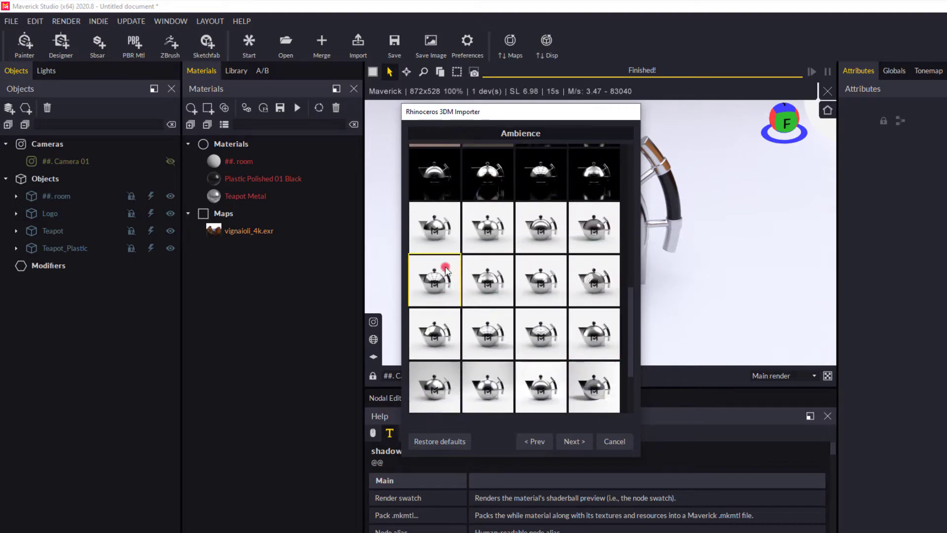
pyautogui.click(487, 232)
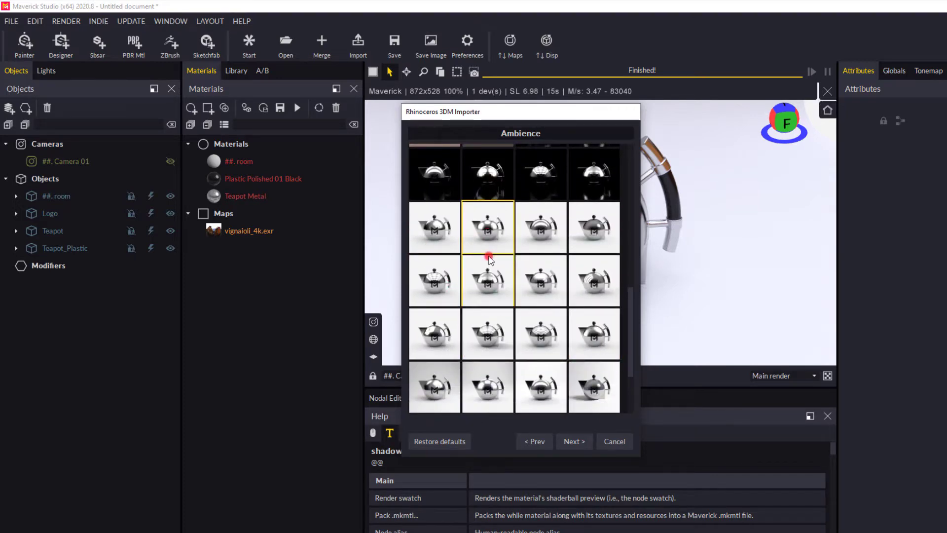
pyautogui.click(574, 441)
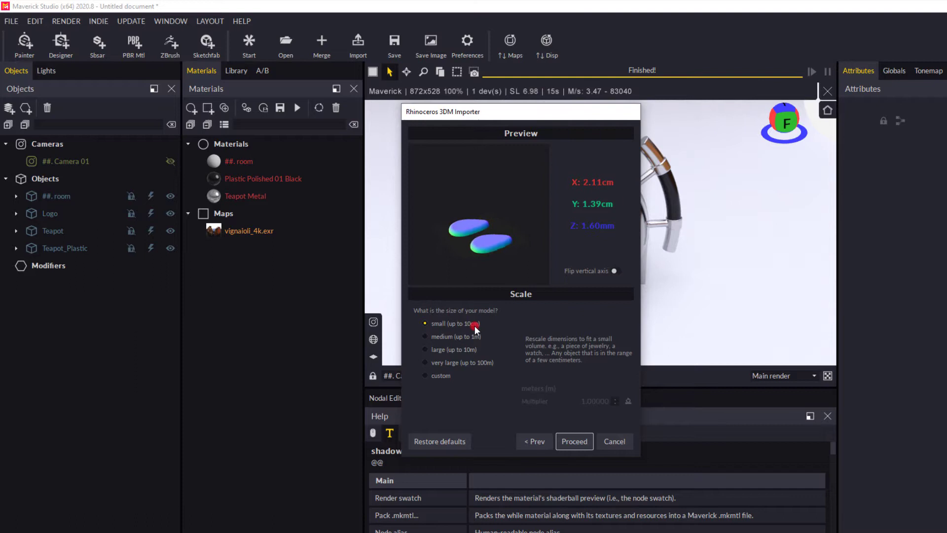
pyautogui.click(575, 441)
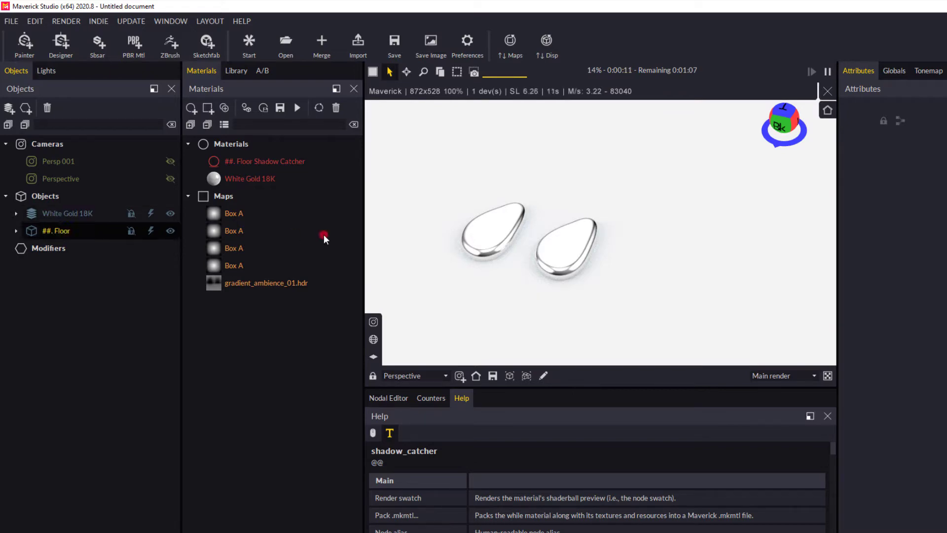
# Orbit the camera slightly around the two White Gold 18K teardrop stones
pyautogui.moveTo(413, 238); pyautogui.dragTo(555, 279)
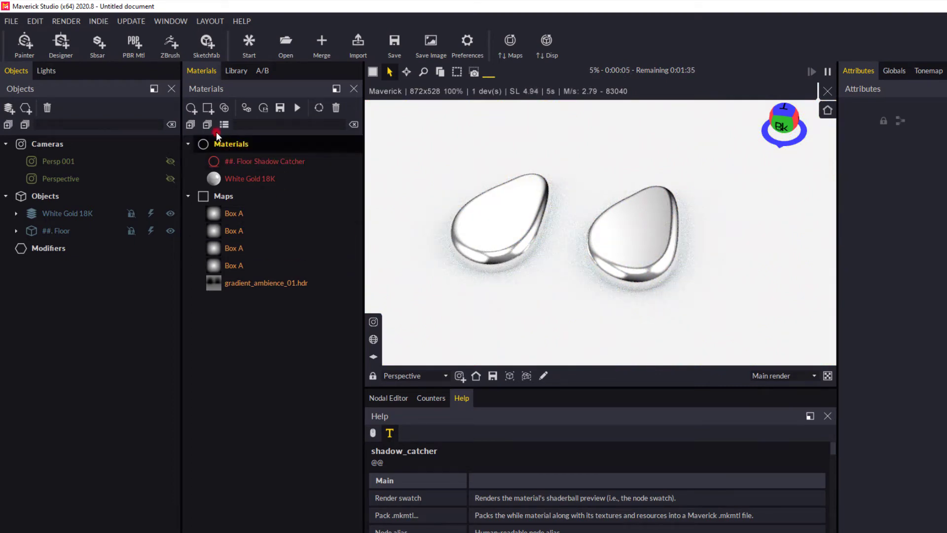
# Create a new standard-type material, Standard 001
pyautogui.click(192, 110)
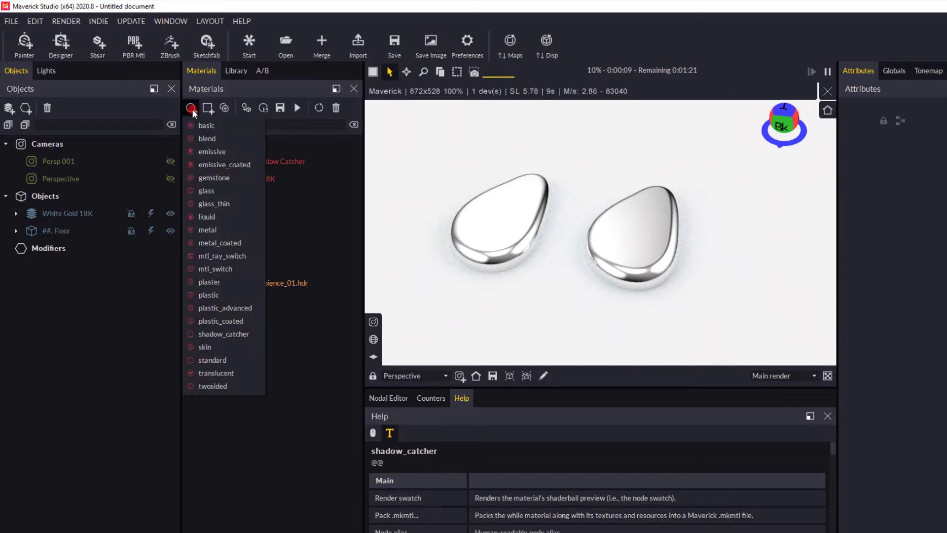
pyautogui.click(217, 139)
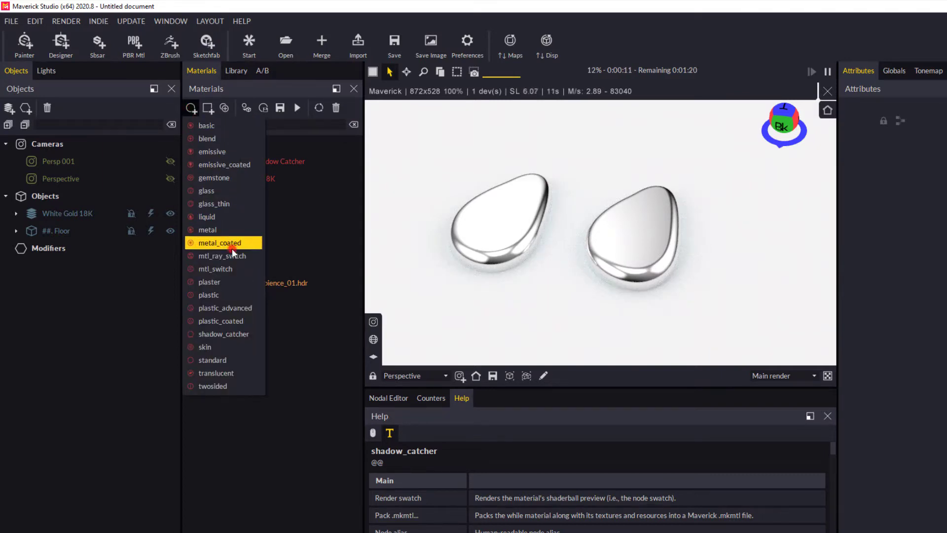
pyautogui.click(252, 361)
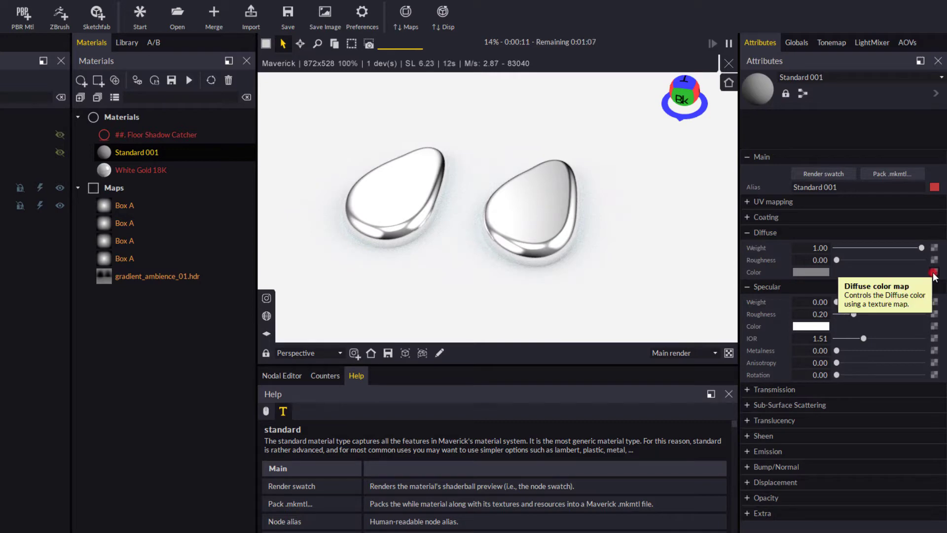
# Add a filetex map, Filetex 002, to Standard 001's diffuse colour
pyautogui.click(933, 274)
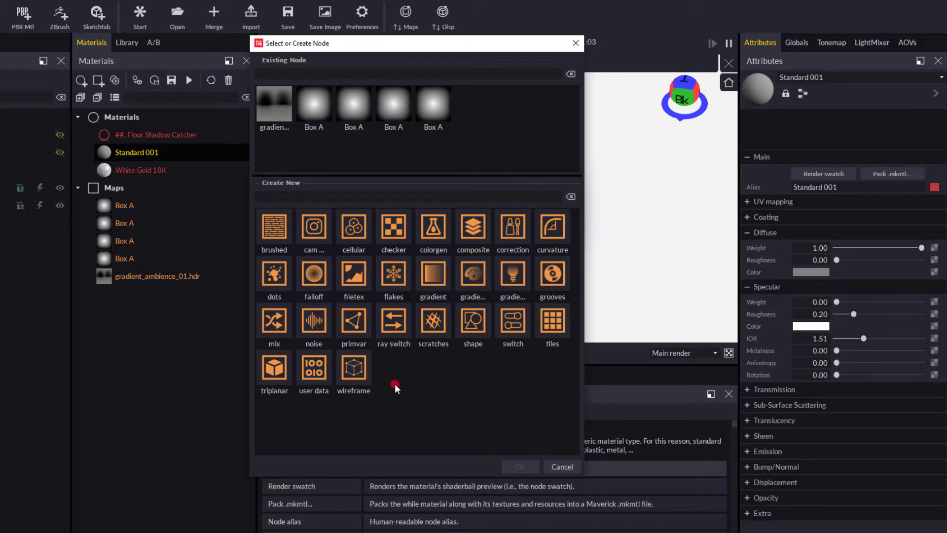
pyautogui.click(354, 279)
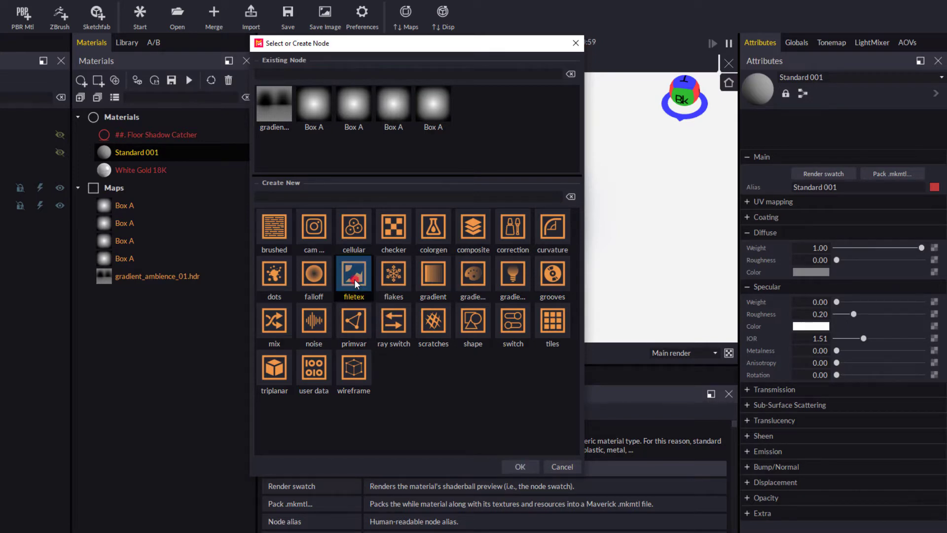
pyautogui.click(524, 466)
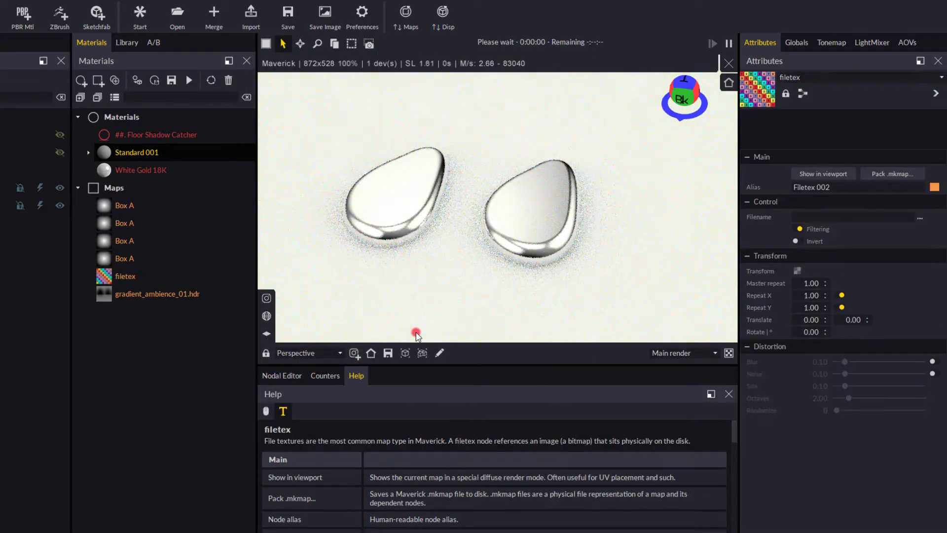
pyautogui.click(707, 286)
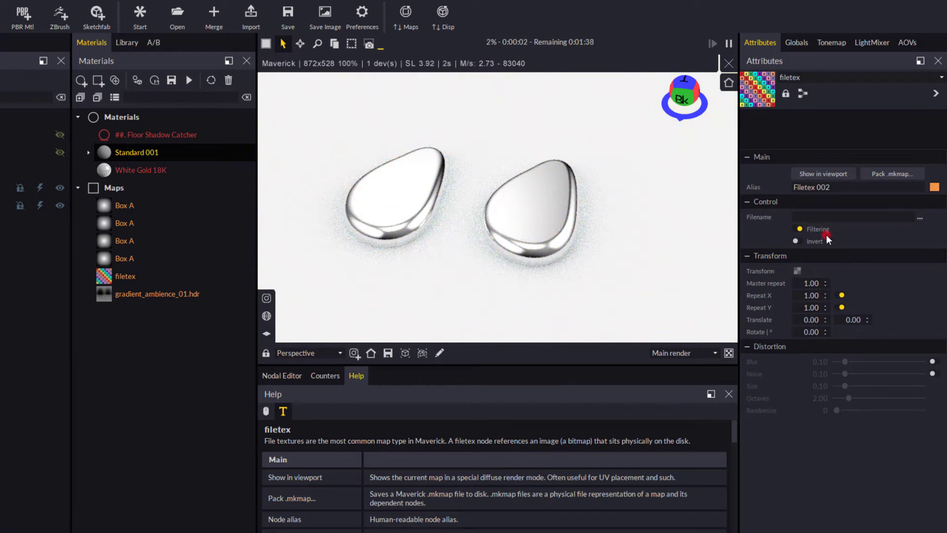
pyautogui.click(745, 248)
pyautogui.click(815, 240)
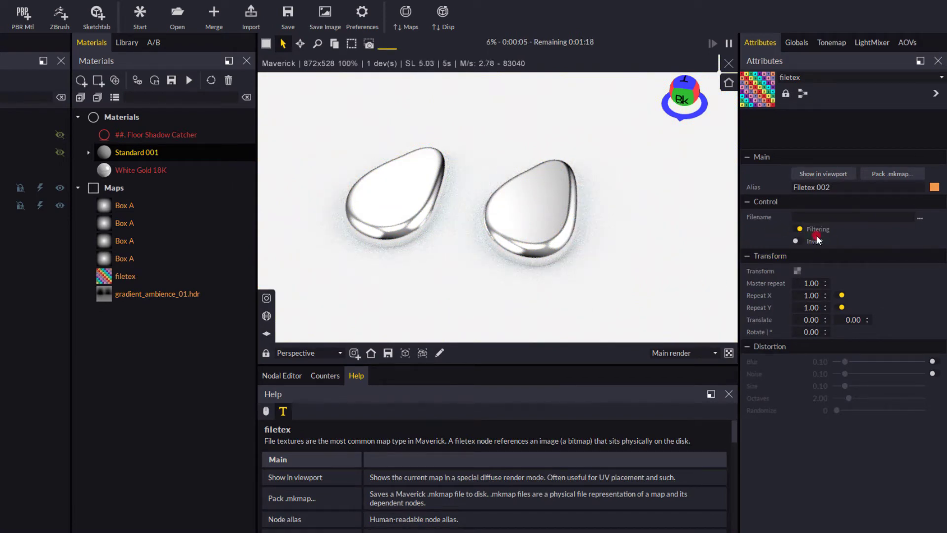
# Load black-opal-01.jpg as the image for Filetex 002
pyautogui.click(918, 217)
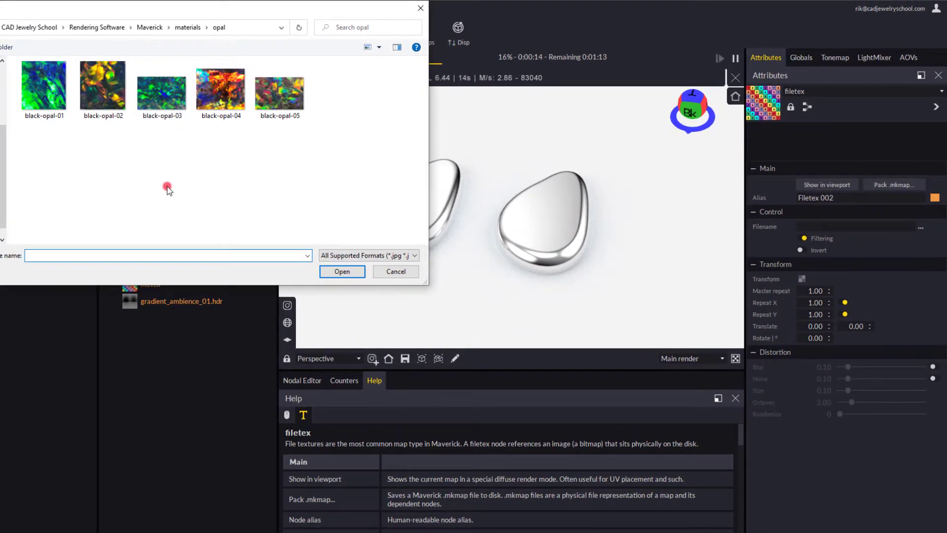
pyautogui.click(44, 93)
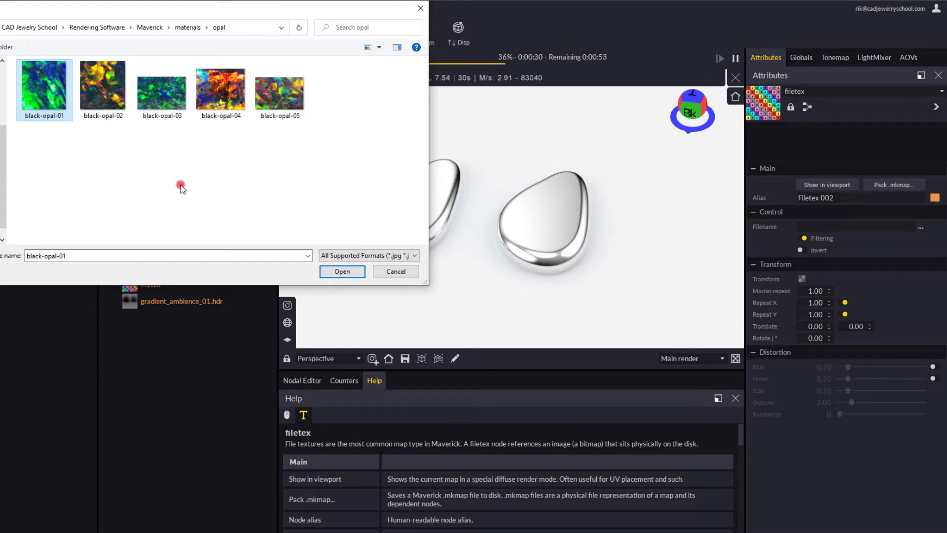
pyautogui.click(336, 272)
pyautogui.click(337, 272)
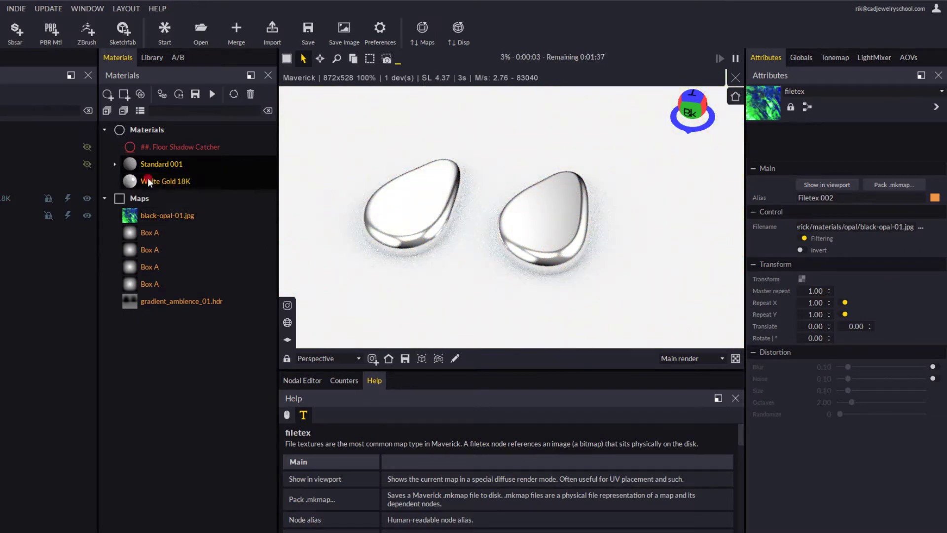
# Rename Standard 001 to Opal001 and render its swatch to preview the black-opal texture
pyautogui.click(140, 163)
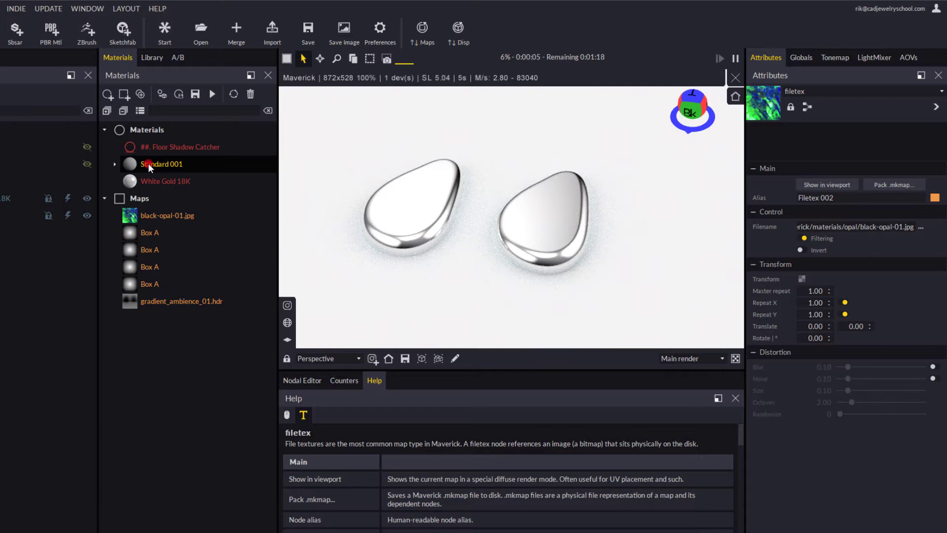
pyautogui.moveTo(156, 167); pyautogui.dragTo(150, 163)
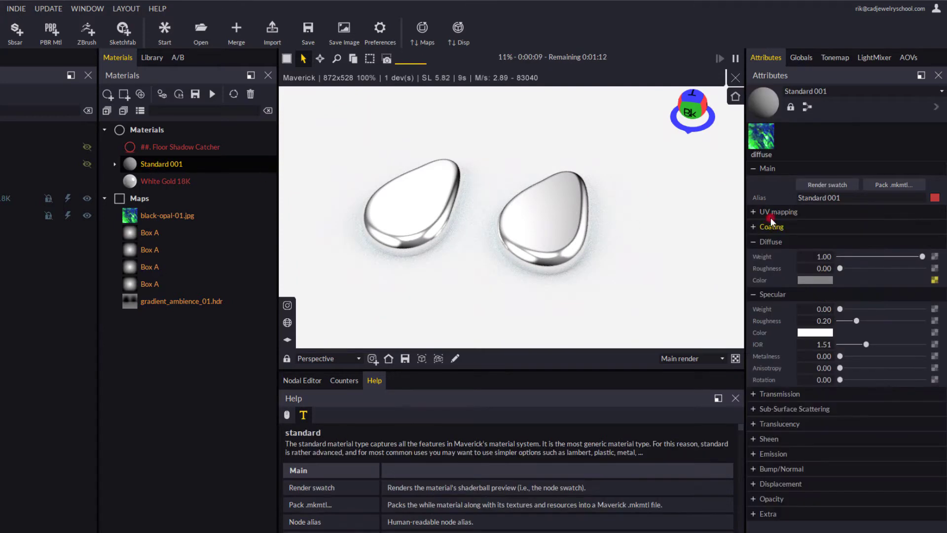
pyautogui.click(841, 199)
pyautogui.moveTo(840, 199); pyautogui.dragTo(784, 196)
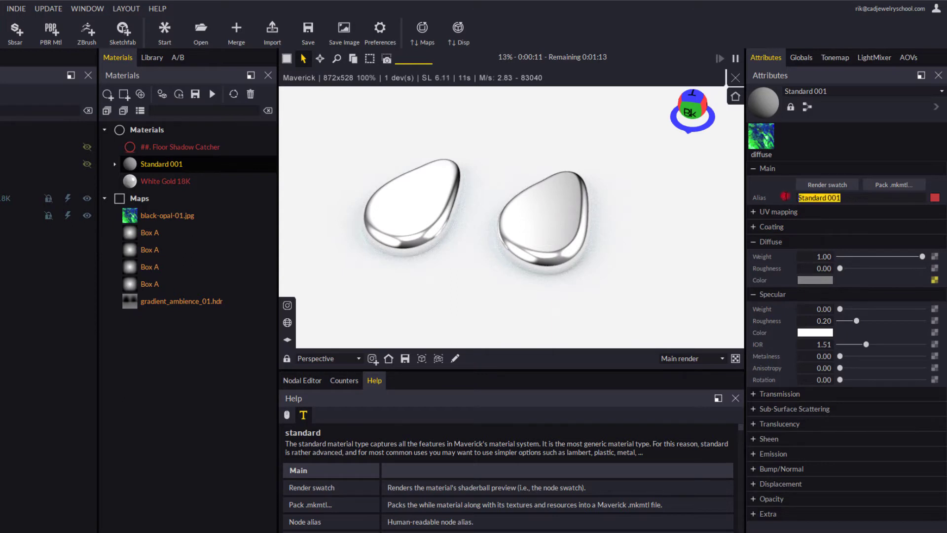
pyautogui.write('Opal')
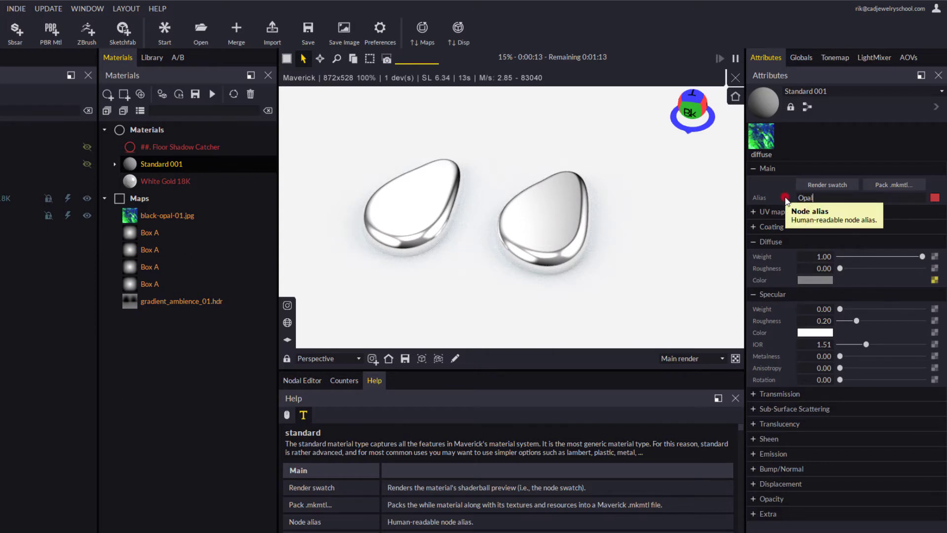
pyautogui.write('001')
pyautogui.press('Return')
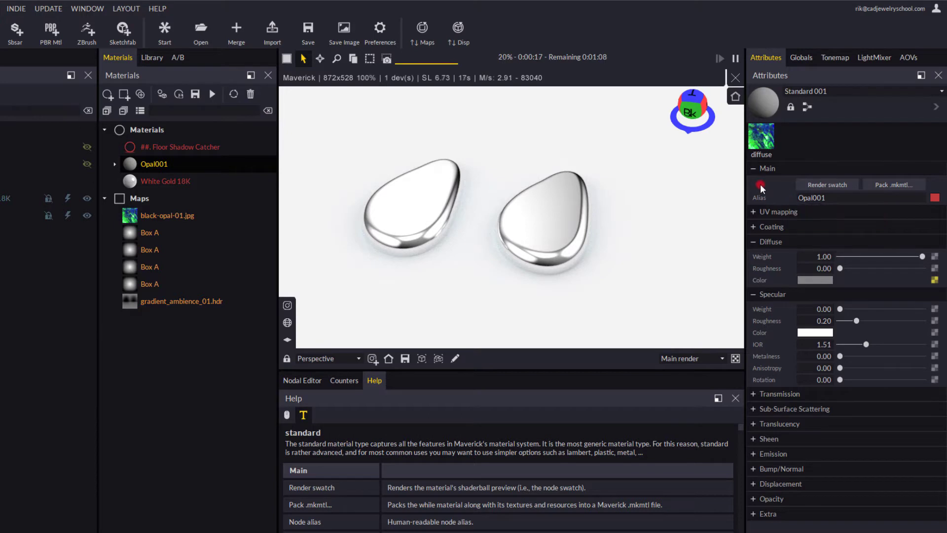
pyautogui.click(835, 183)
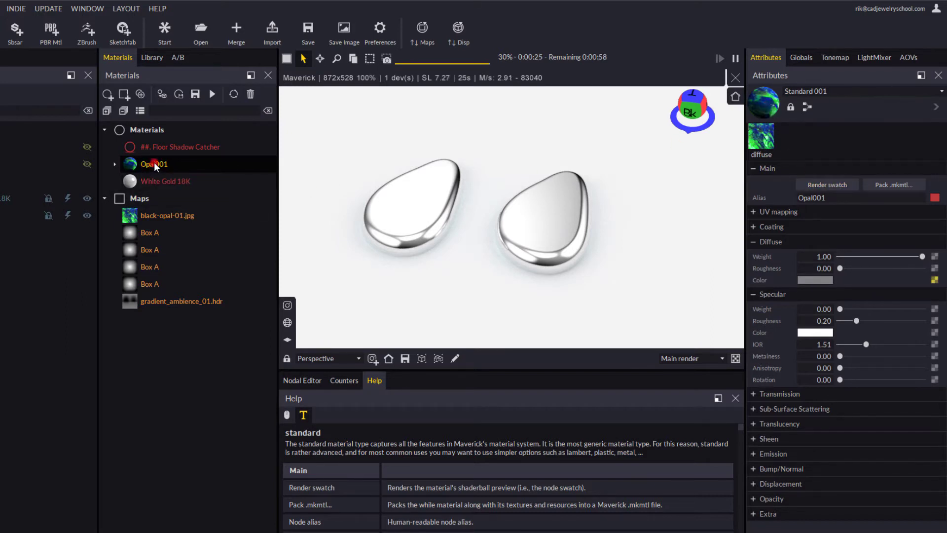
# Apply Opal001 to the left teardrop stone and lower the camera to inspect its texture
pyautogui.moveTo(150, 166); pyautogui.dragTo(388, 208)
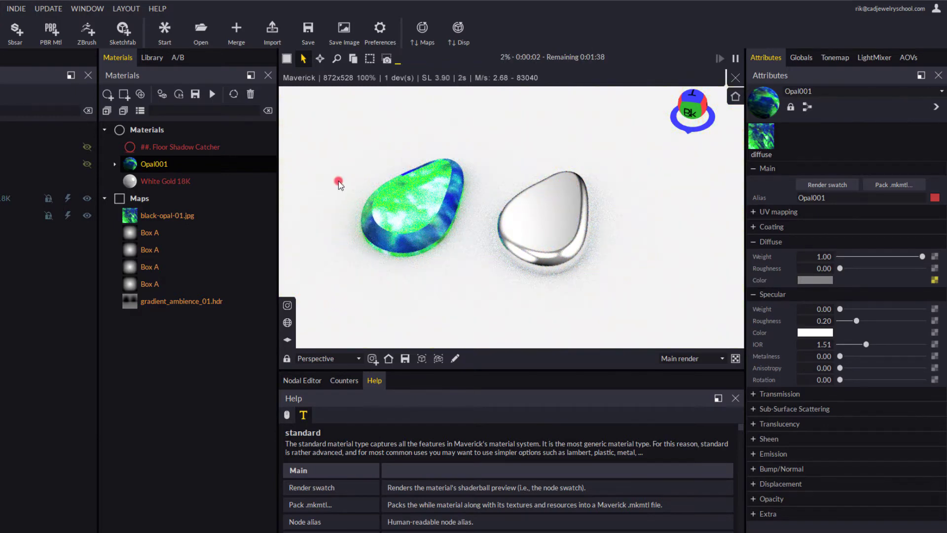
pyautogui.moveTo(339, 183); pyautogui.dragTo(355, 268)
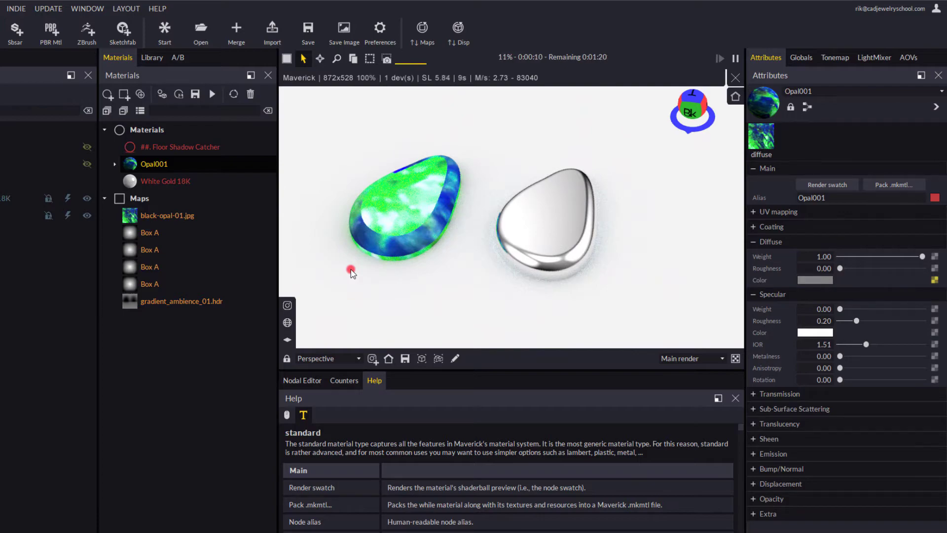
pyautogui.moveTo(343, 273); pyautogui.dragTo(386, 298)
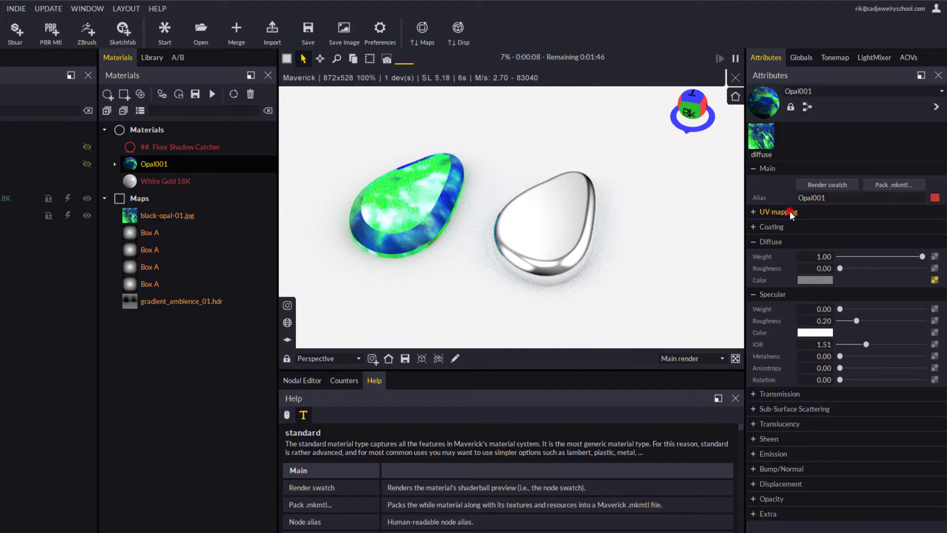
# Switch Opal001's UV mapping projection to Triplanar
pyautogui.click(789, 211)
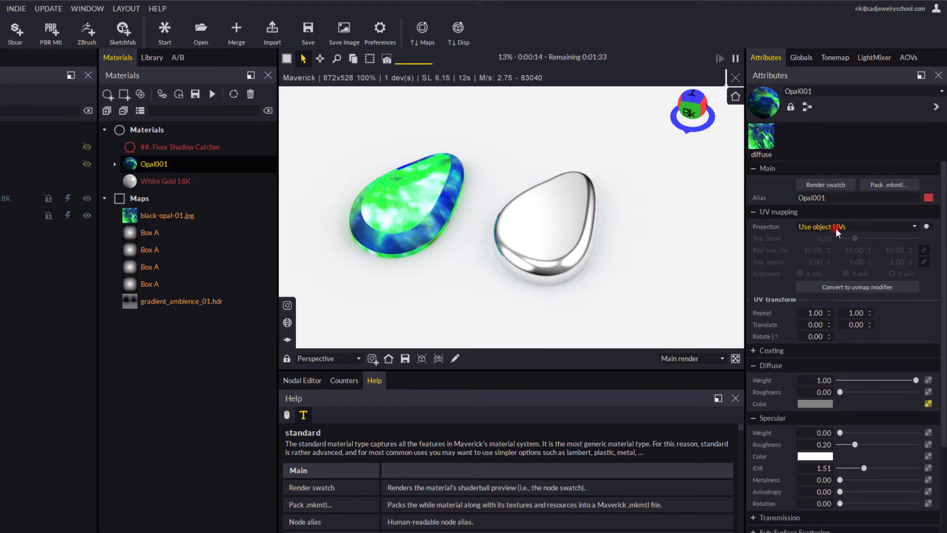
pyautogui.click(913, 225)
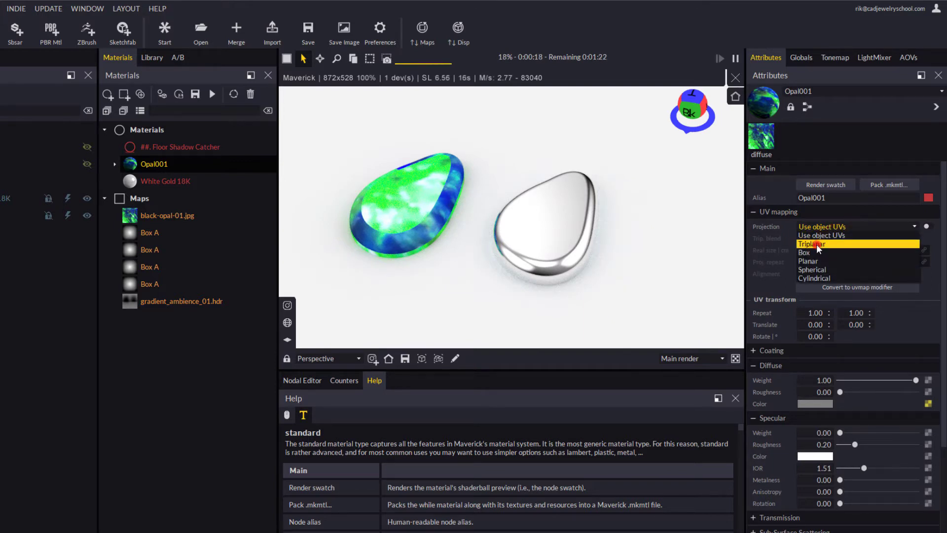
pyautogui.click(815, 244)
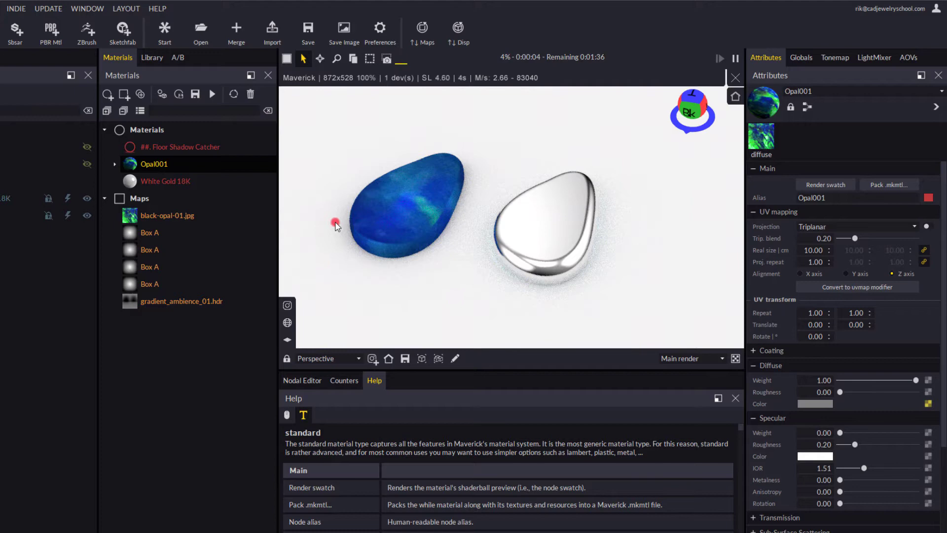
# Set Opal001's triplanar blend to 0.64 and real size to 1.50 cm, checking the stone's pattern
pyautogui.moveTo(334, 224); pyautogui.dragTo(418, 226)
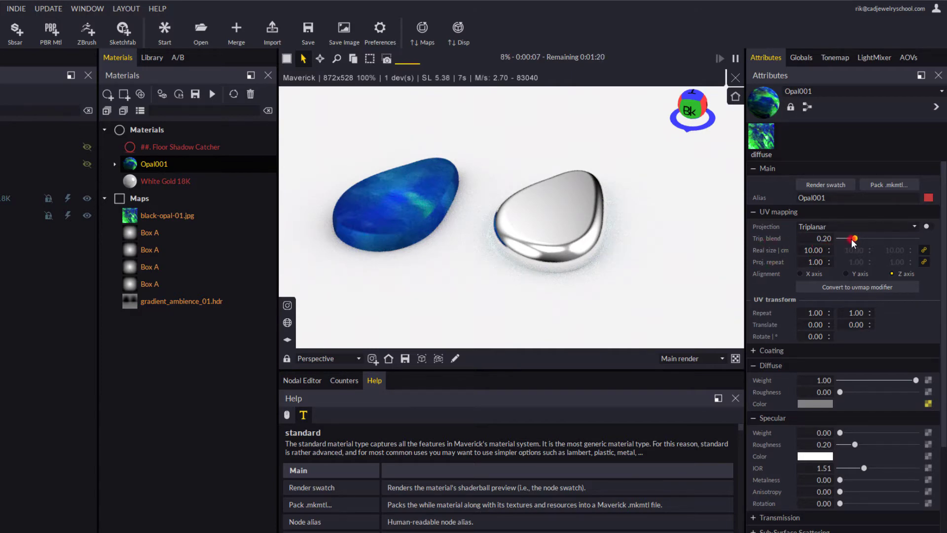
pyautogui.moveTo(854, 242); pyautogui.dragTo(888, 240)
pyautogui.moveTo(416, 258); pyautogui.dragTo(391, 258)
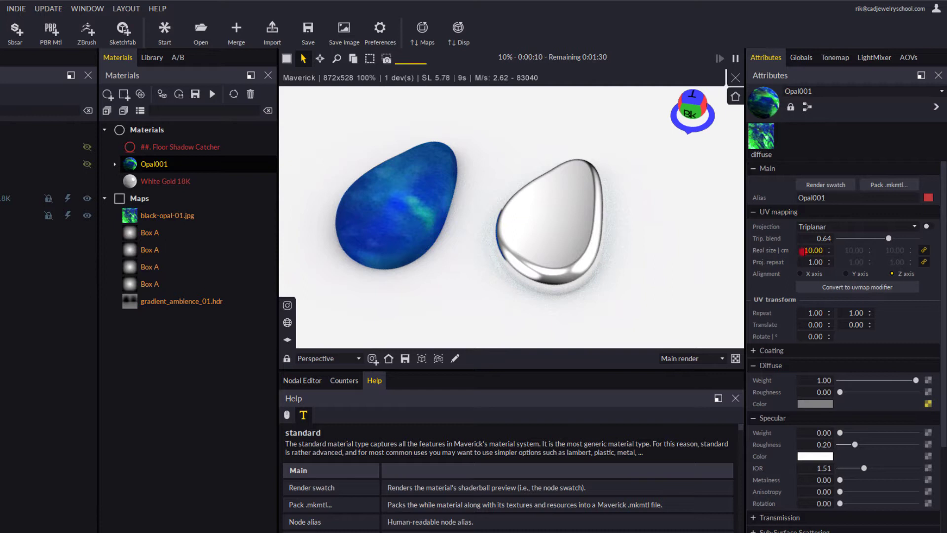
pyautogui.click(803, 250)
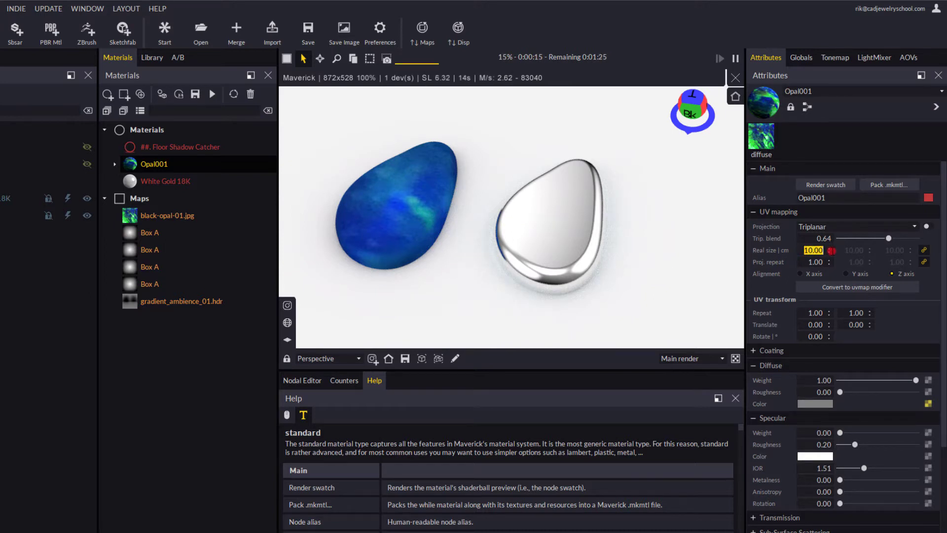
pyautogui.write('1.5')
pyautogui.press('Return')
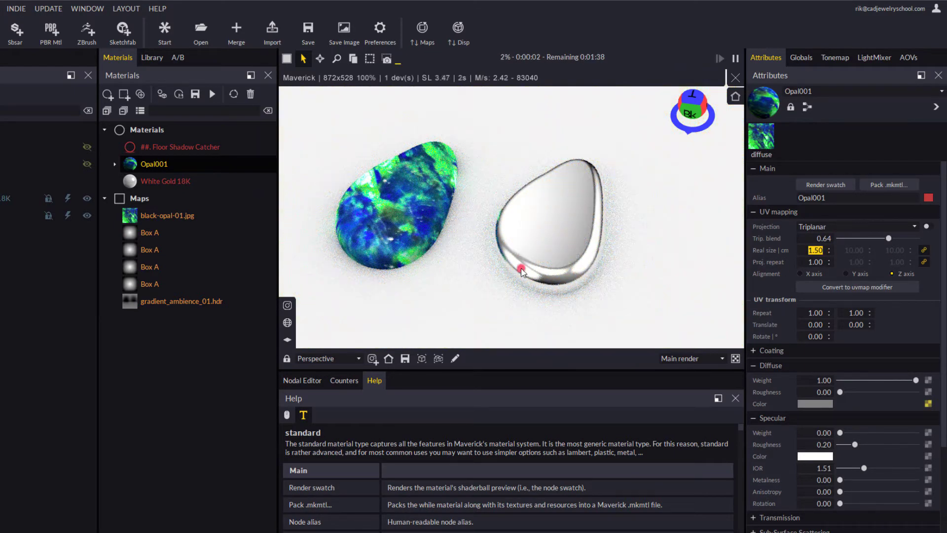
pyautogui.moveTo(455, 296)
pyautogui.mouseDown()
pyautogui.moveTo(489, 281)
pyautogui.moveTo(493, 290)
pyautogui.moveTo(452, 298)
pyautogui.mouseUp()
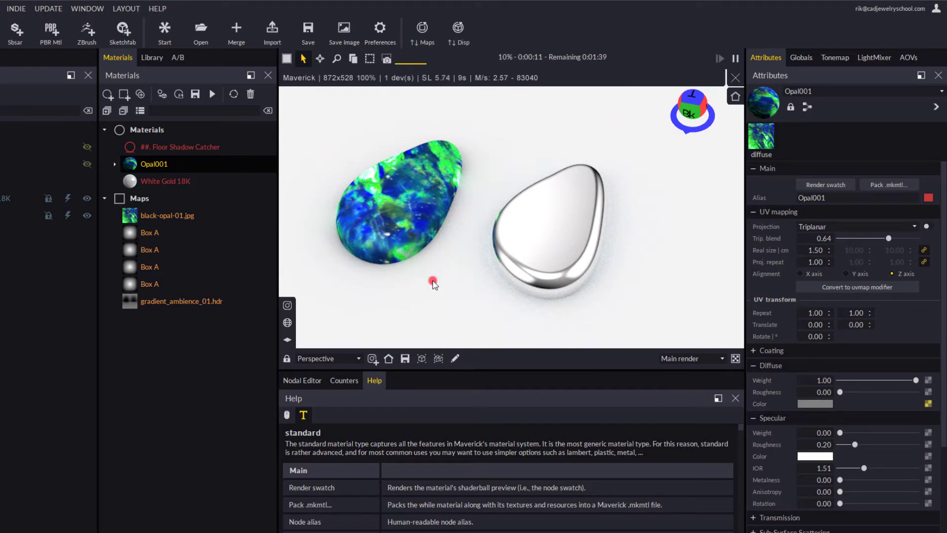
pyautogui.moveTo(409, 203); pyautogui.dragTo(371, 236)
pyautogui.click(426, 254)
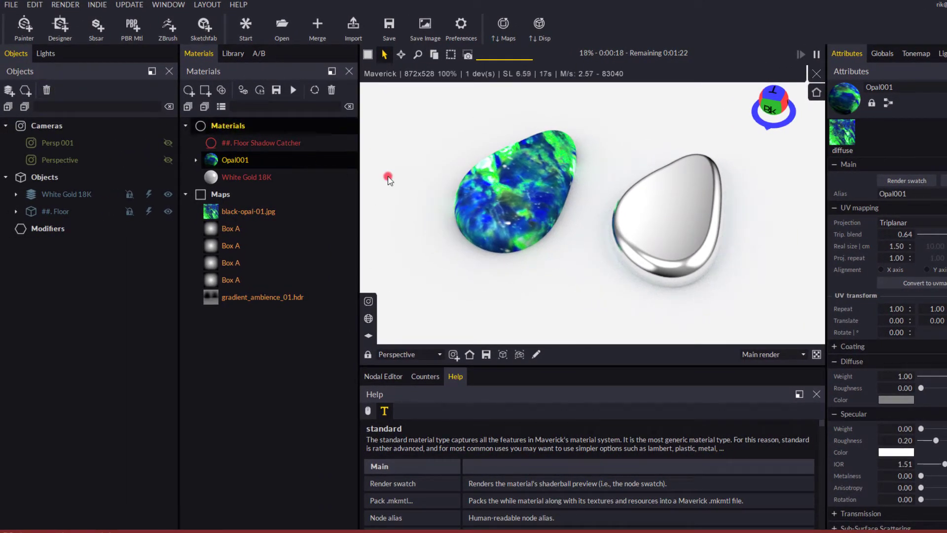
# Select the opal stone and add a uvmap modifier, Uvmap 001, with triplanar projection
pyautogui.click(495, 194)
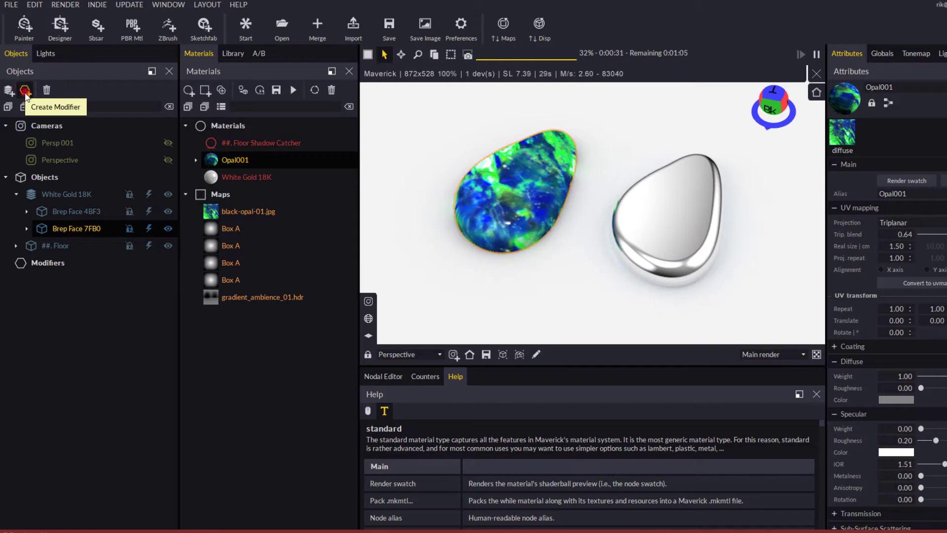
pyautogui.click(24, 91)
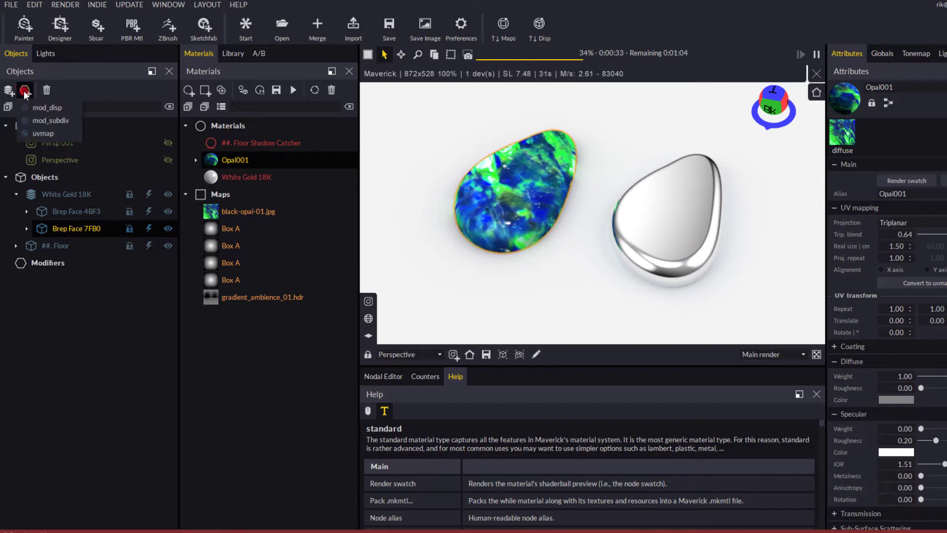
pyautogui.click(58, 134)
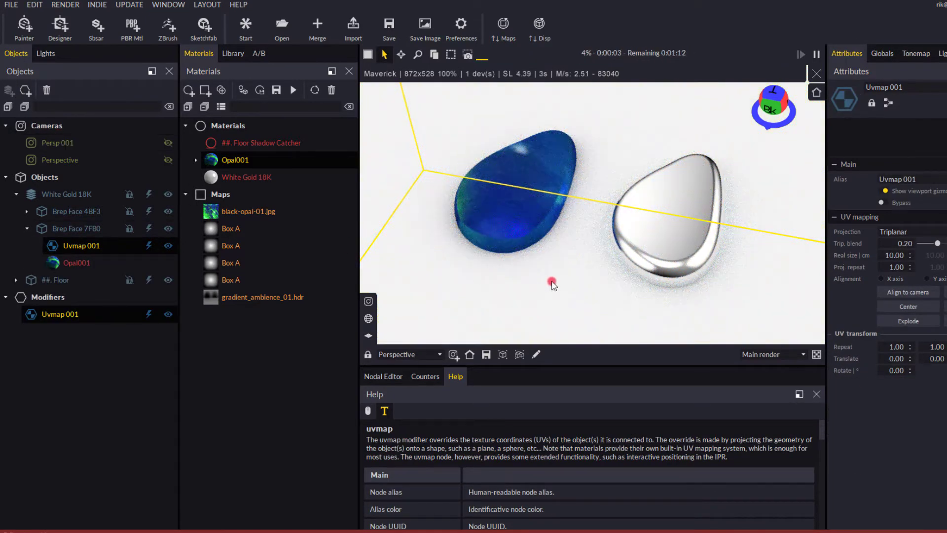
# Fit Uvmap 001's box to the opal and set the first and third real sizes to 1.50 cm
pyautogui.scroll(-1, 552, 283)
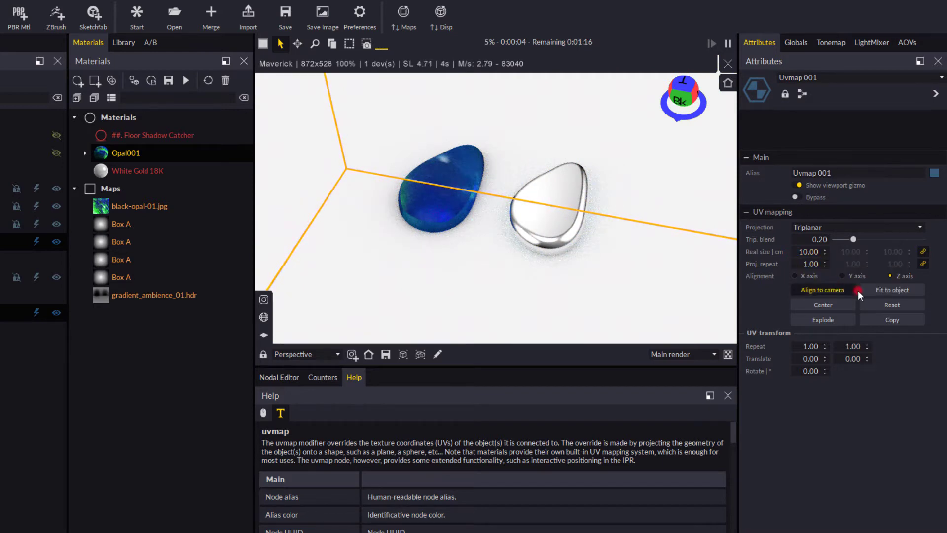
pyautogui.click(884, 291)
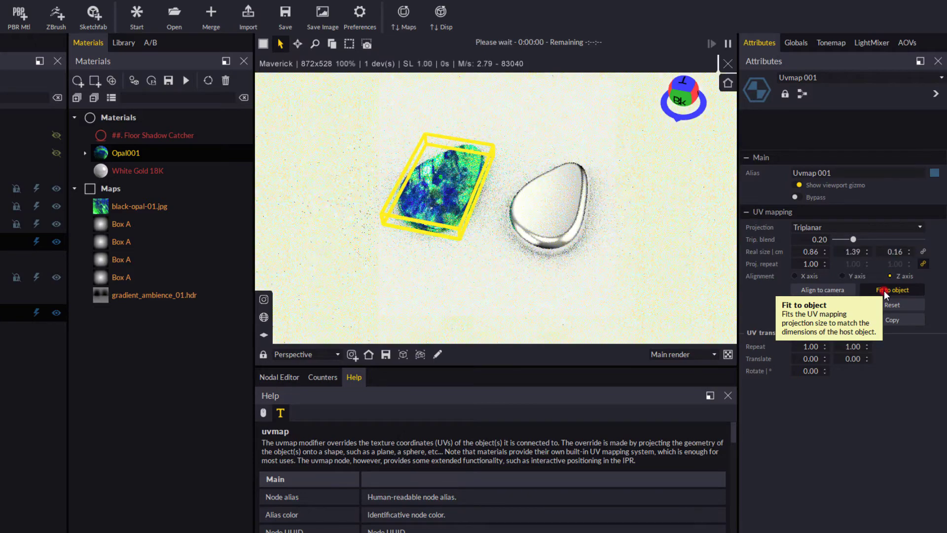
pyautogui.scroll(2, 401, 179)
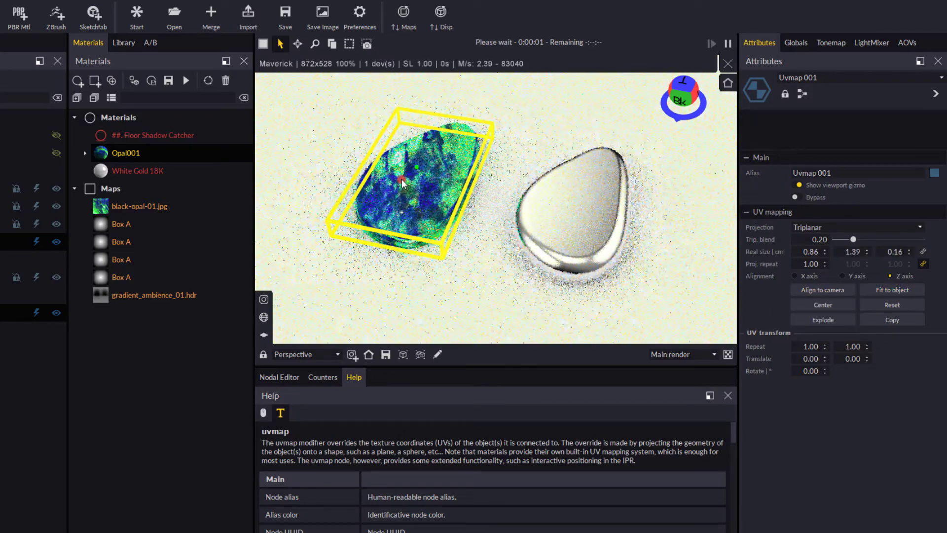
pyautogui.click(826, 252)
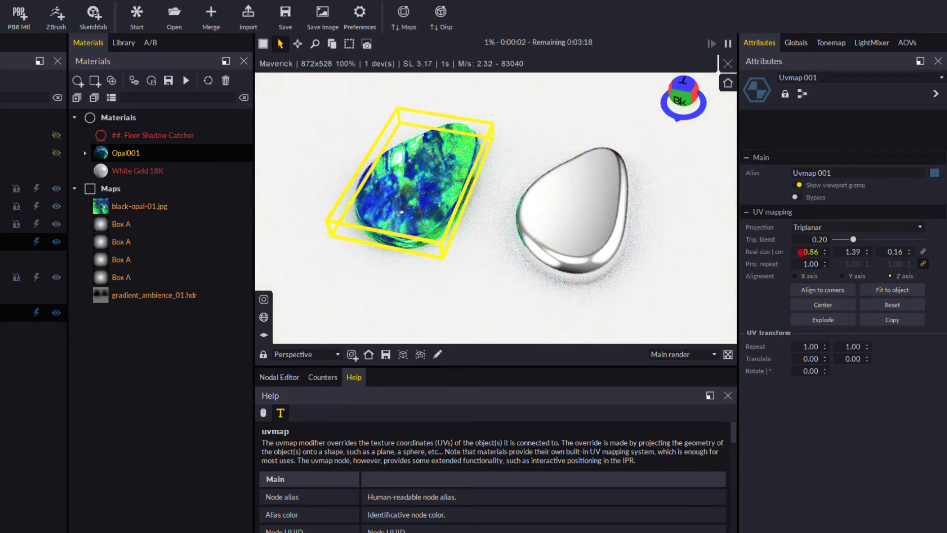
pyautogui.press('Delete')
pyautogui.press('Delete')
pyautogui.press('Delete')
pyautogui.press('Delete')
pyautogui.write('1')
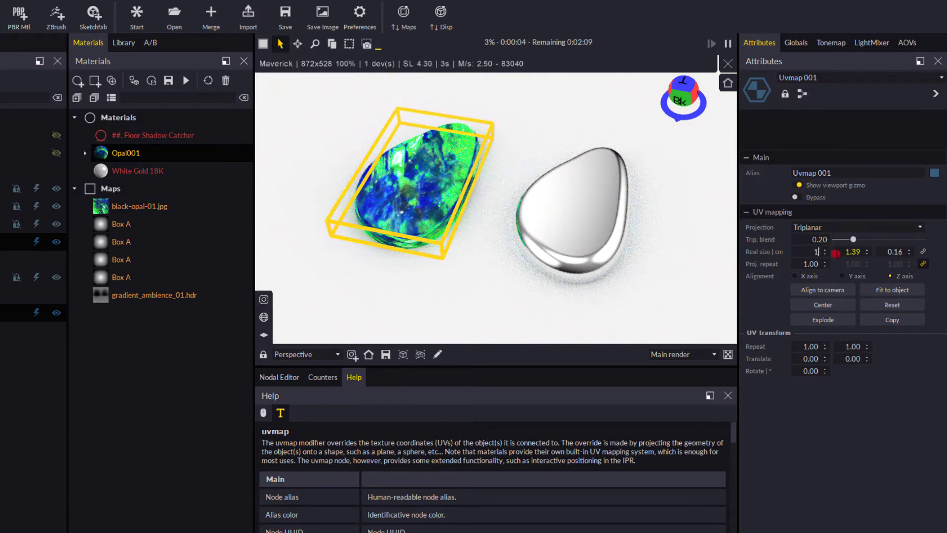
pyautogui.write('.5')
pyautogui.press('Return')
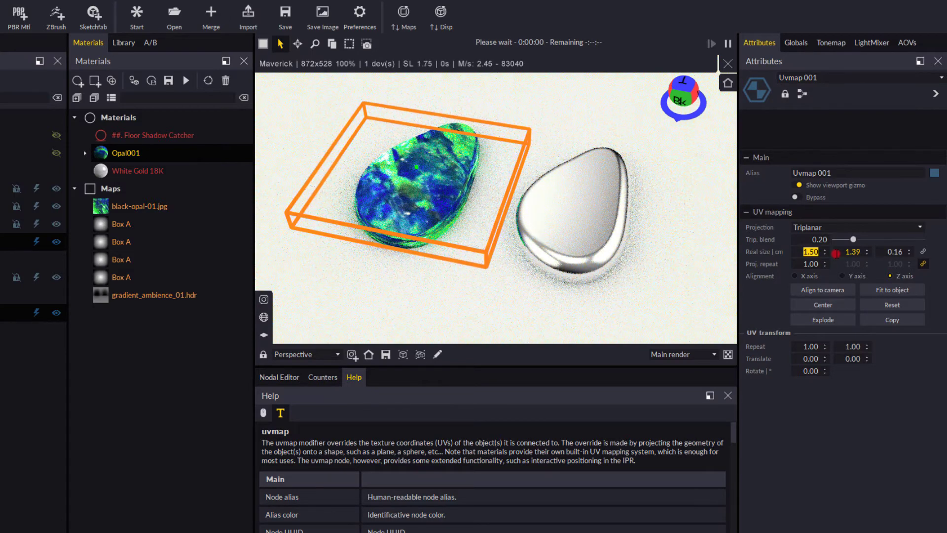
pyautogui.click(915, 252)
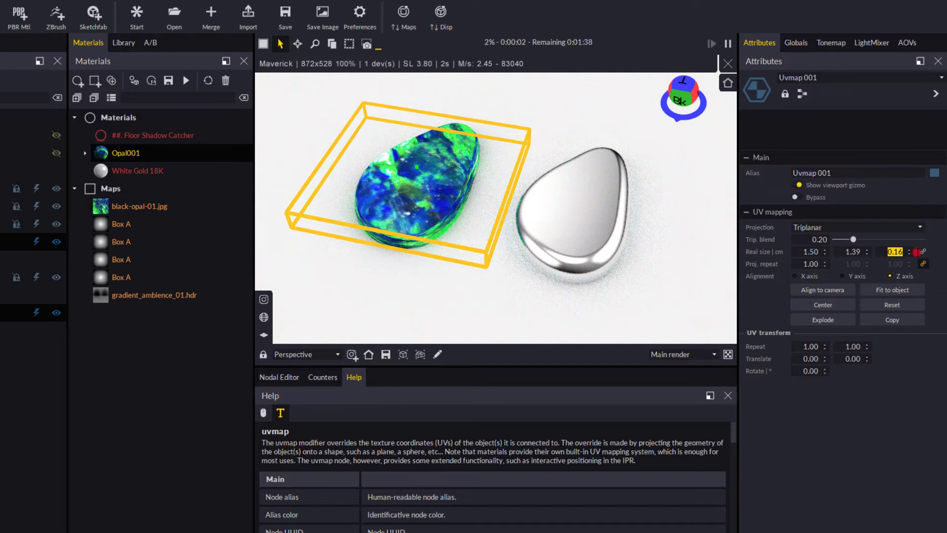
pyautogui.write('1.5')
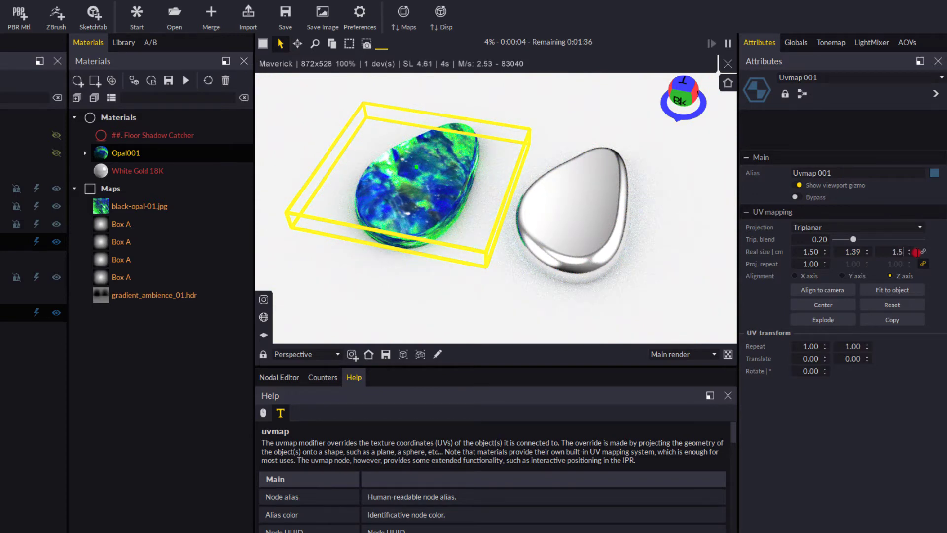
pyautogui.press('Return')
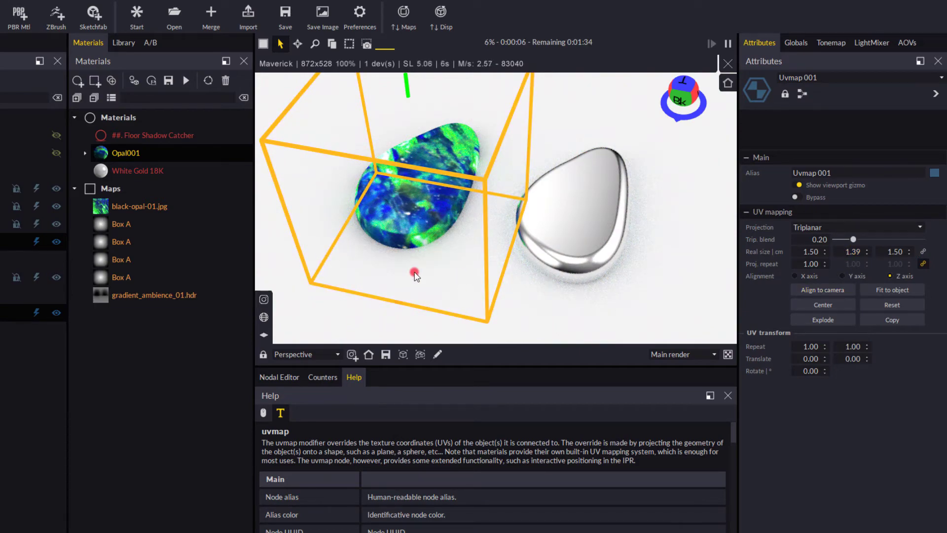
# Turn off Uvmap 001's viewport gizmo, then reselect the opal and display Uvmap 001's settings
pyautogui.moveTo(402, 269); pyautogui.dragTo(390, 254)
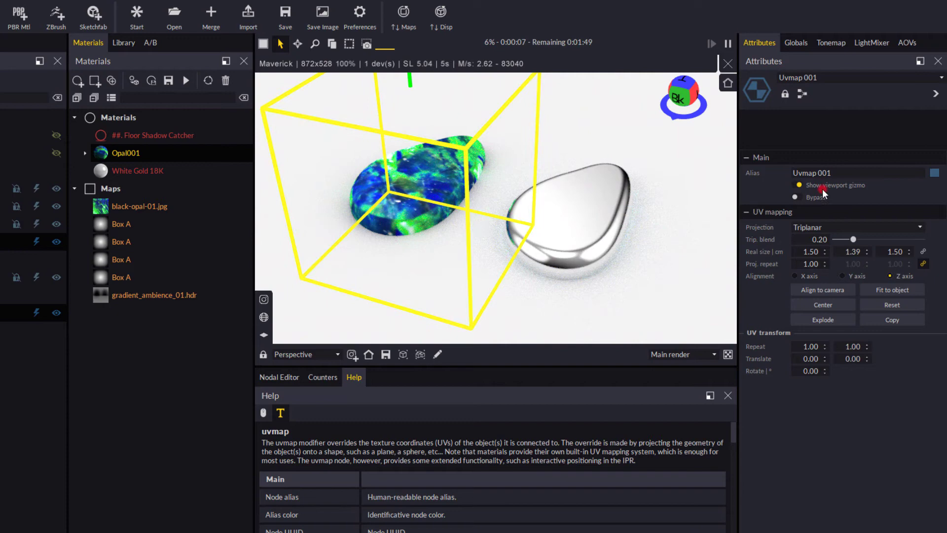
pyautogui.click(798, 186)
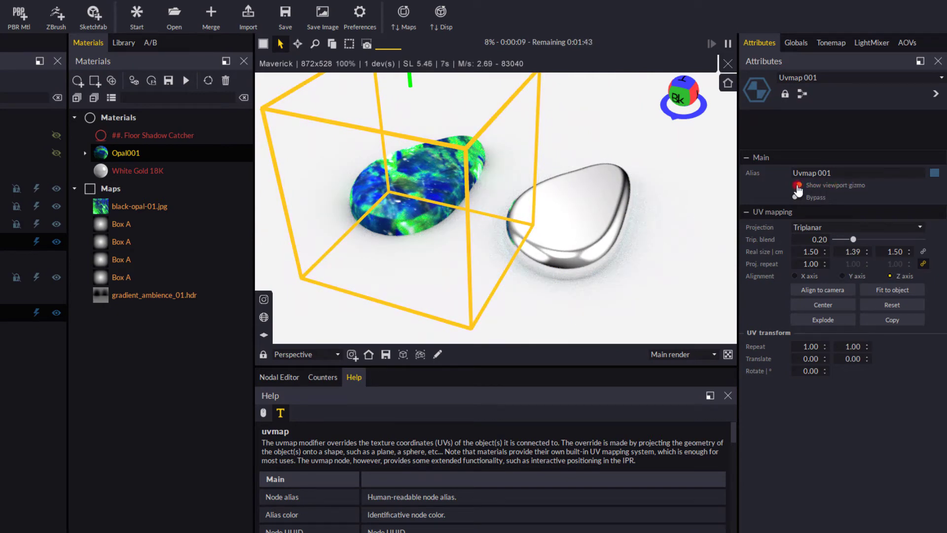
pyautogui.click(796, 186)
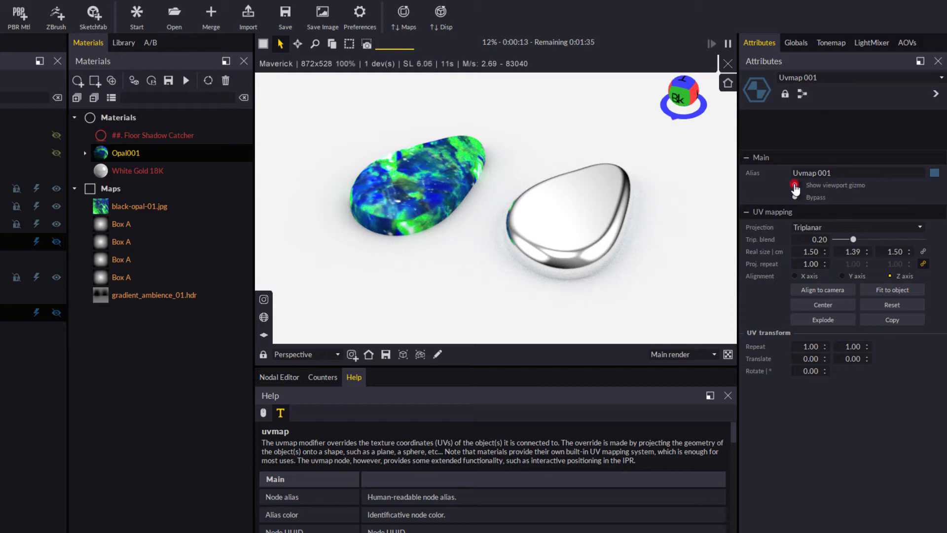
pyautogui.click(417, 186)
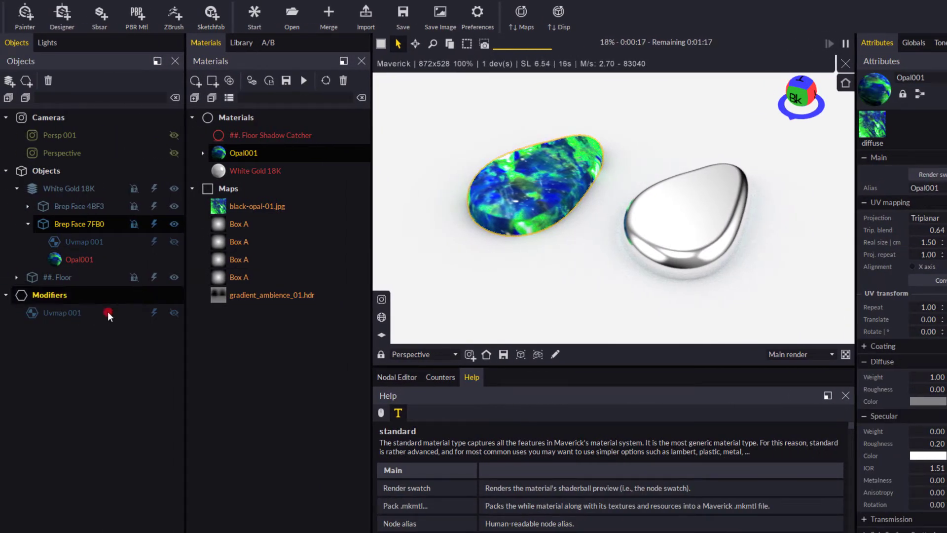
pyautogui.click(62, 312)
pyautogui.click(60, 312)
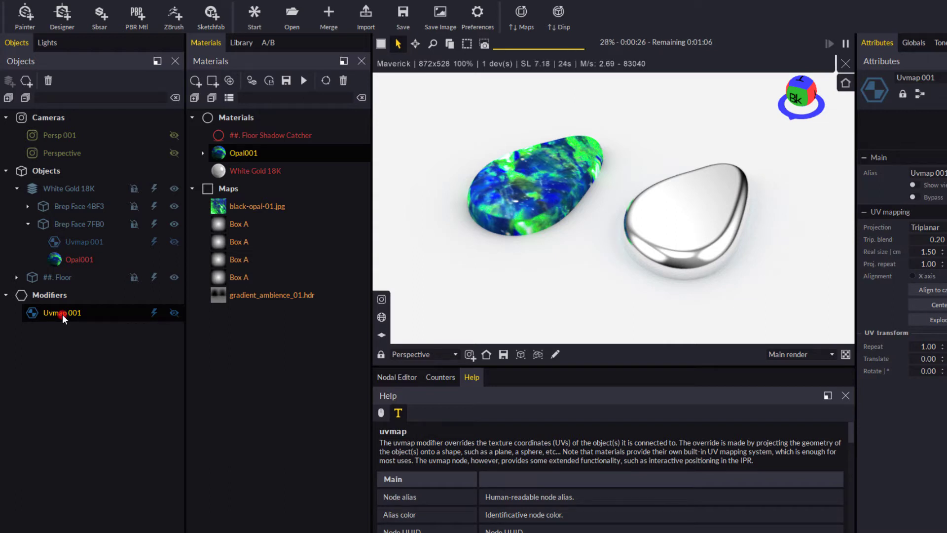
# Rotate the Uvmap 001 projection to about 79.86° around Z with the Move tool and accept
pyautogui.click(415, 44)
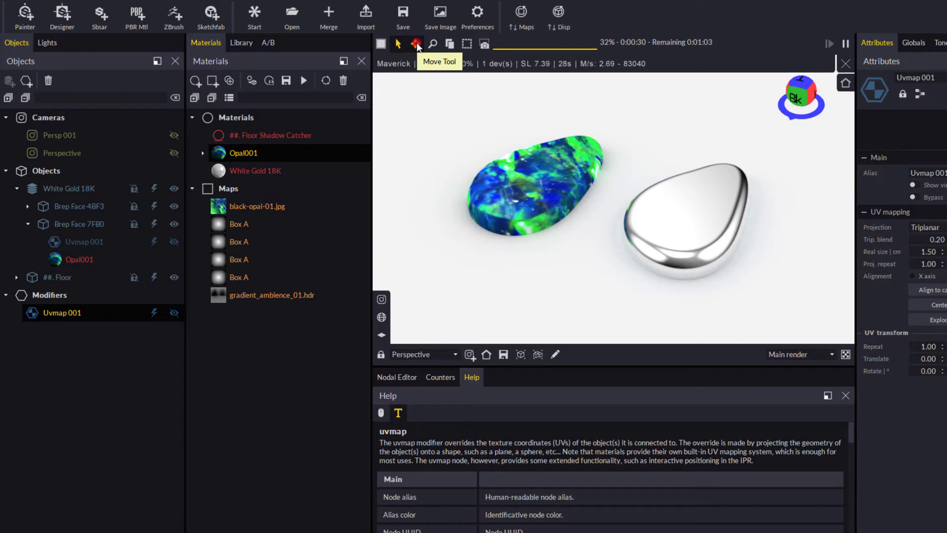
pyautogui.click(417, 44)
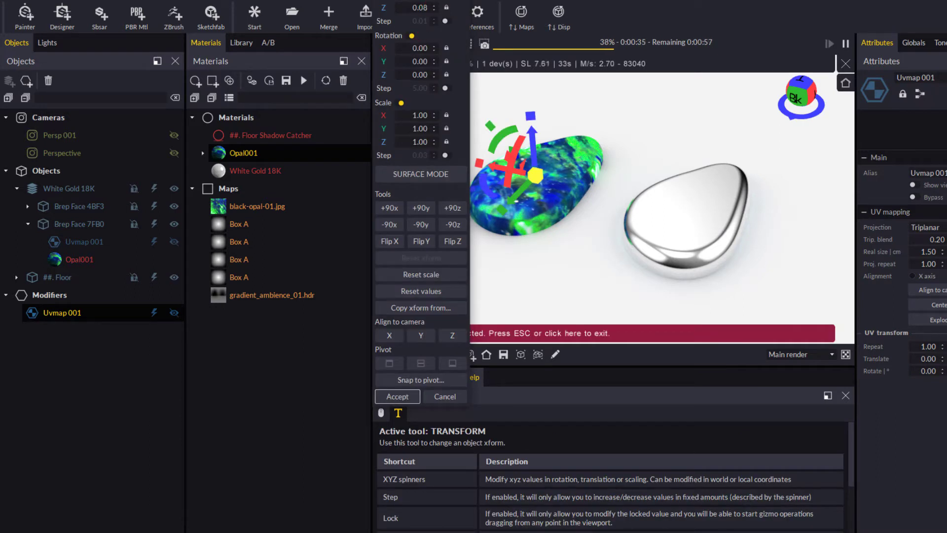
pyautogui.moveTo(419, 8); pyautogui.dragTo(388, 21)
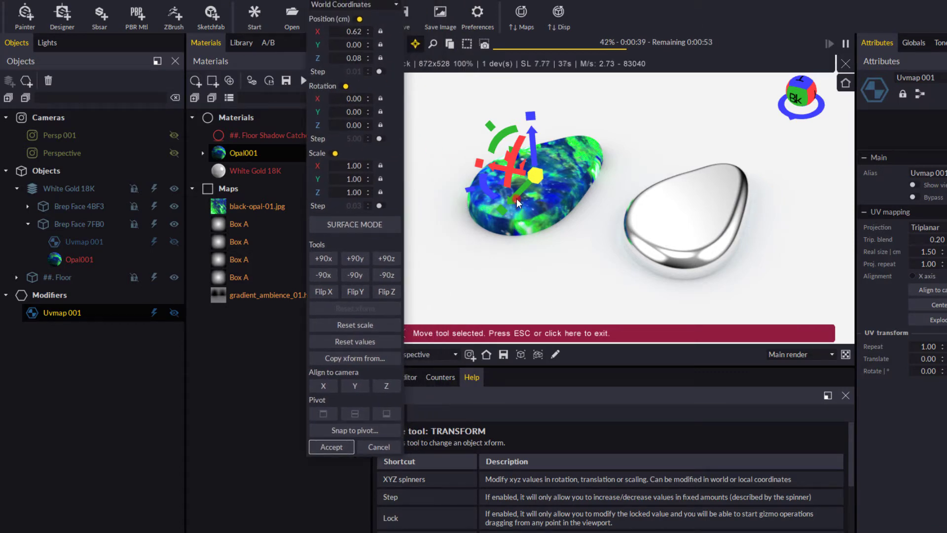
pyautogui.moveTo(517, 203)
pyautogui.mouseDown()
pyautogui.moveTo(499, 223)
pyautogui.moveTo(504, 212)
pyautogui.mouseUp()
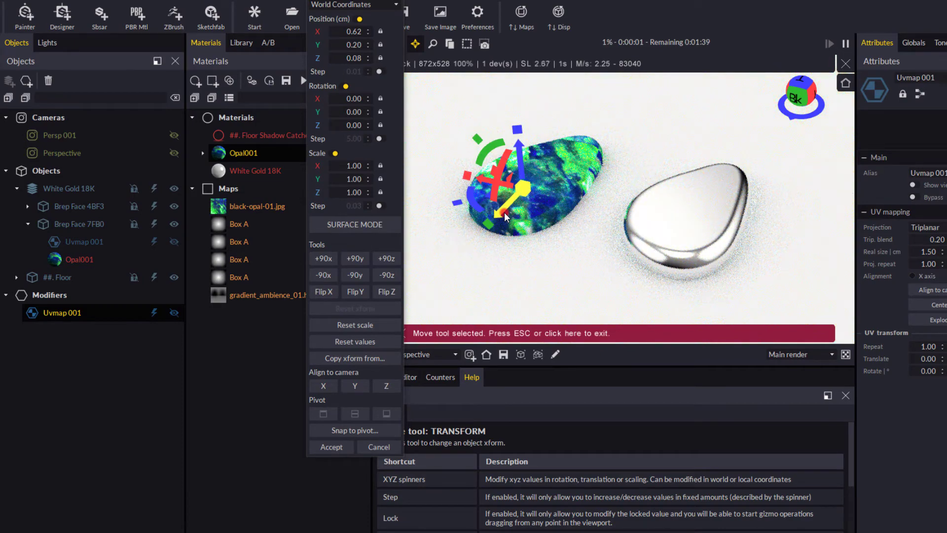
pyautogui.moveTo(472, 206); pyautogui.dragTo(466, 178)
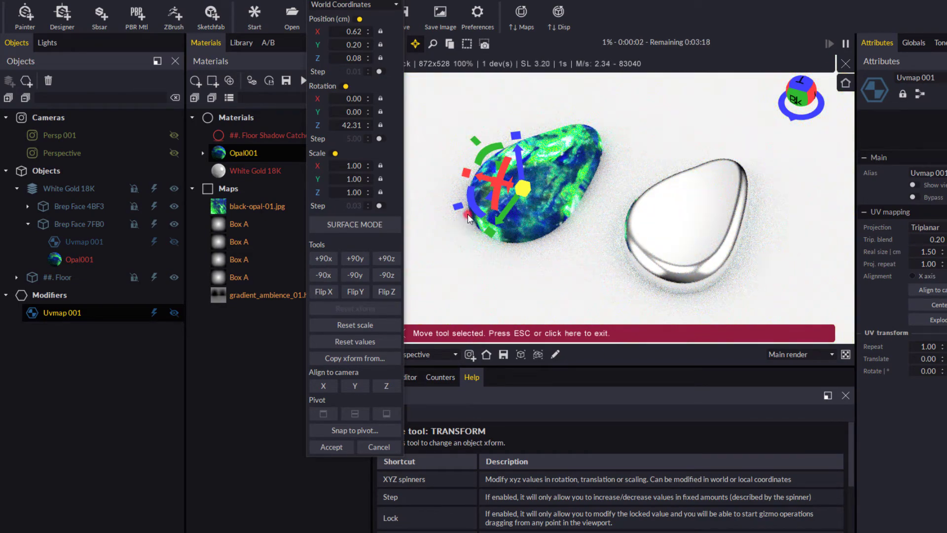
pyautogui.moveTo(475, 211); pyautogui.dragTo(469, 173)
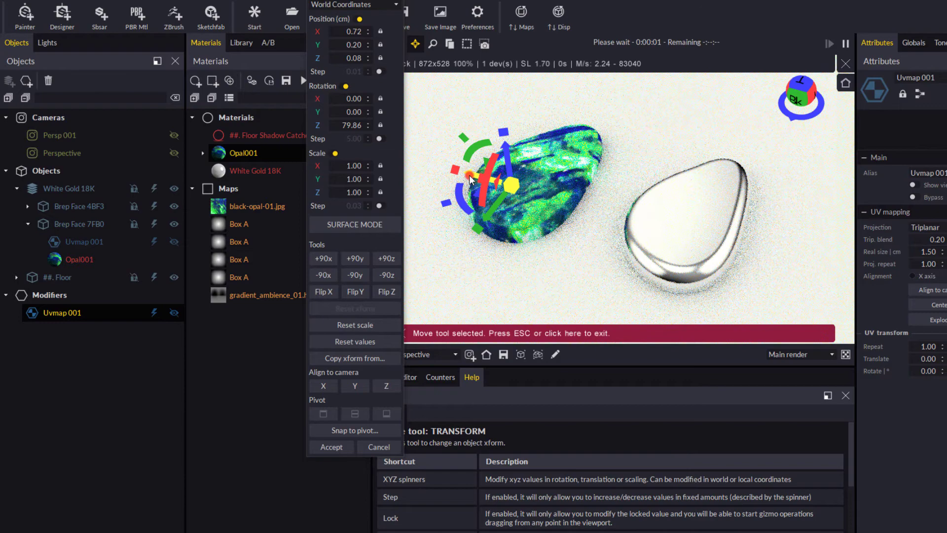
pyautogui.moveTo(533, 280); pyautogui.dragTo(526, 266)
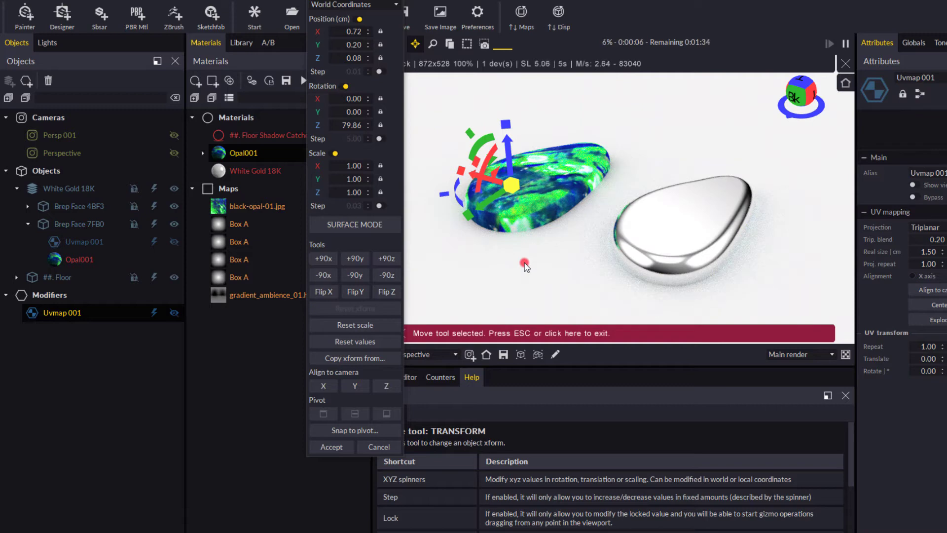
pyautogui.click(332, 447)
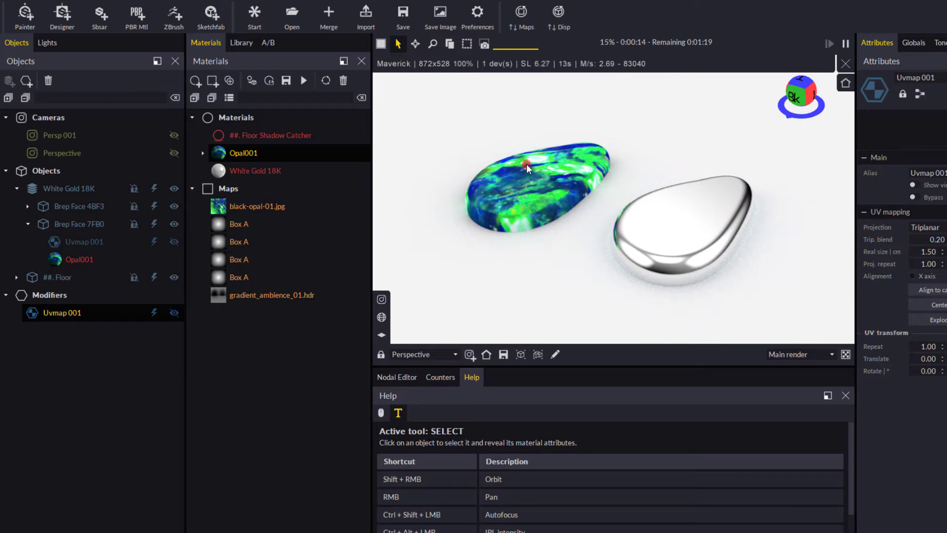
# Move the Uvmap 001 projection to Y 0.35 using the gizmo, then hide the gizmo and accept
pyautogui.click(64, 314)
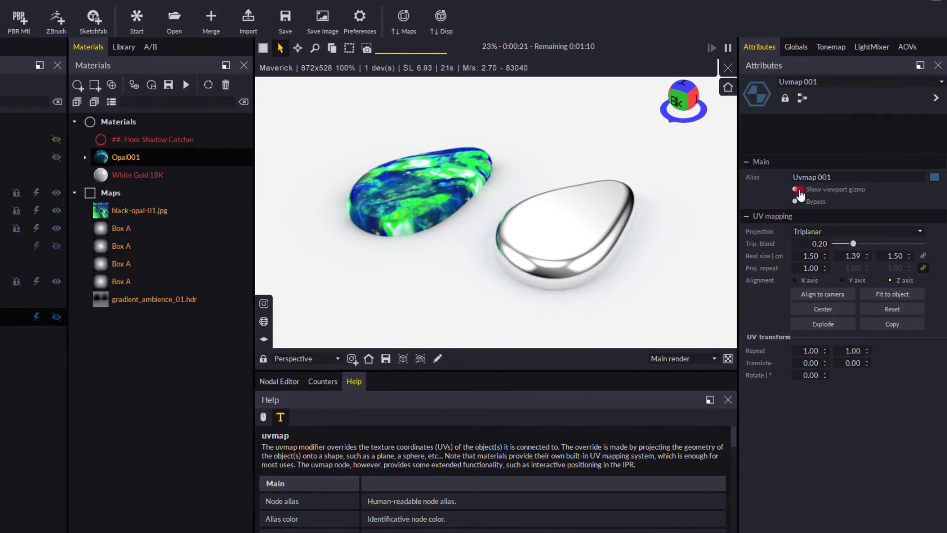
pyautogui.click(798, 190)
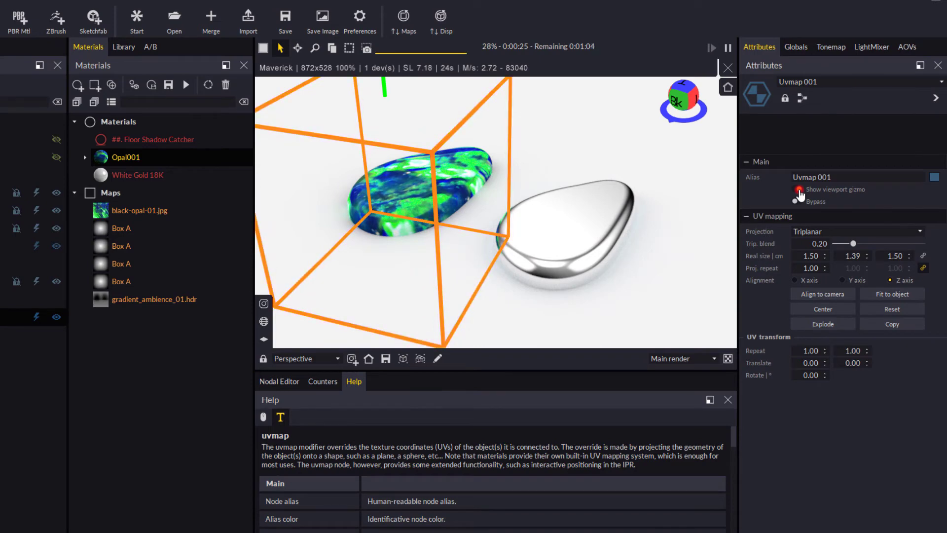
pyautogui.click(297, 47)
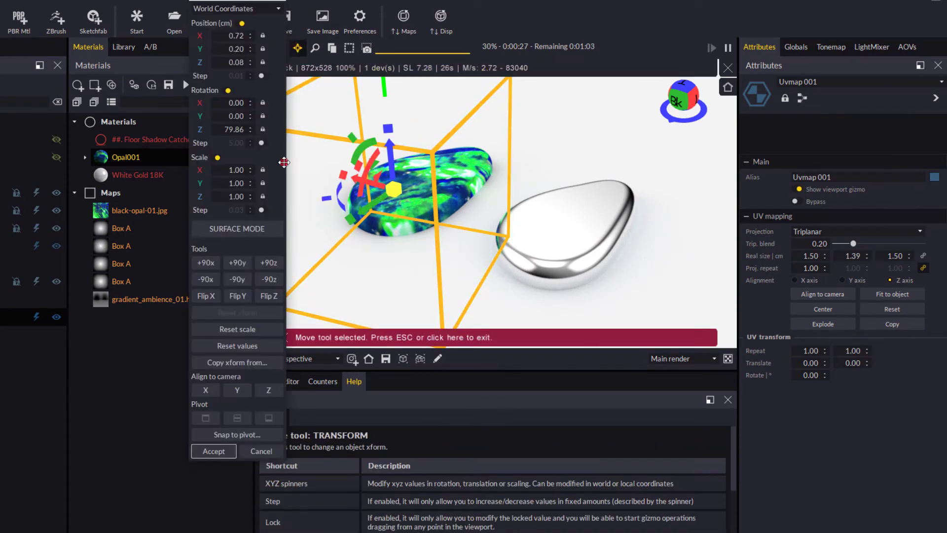
pyautogui.moveTo(359, 221)
pyautogui.mouseDown()
pyautogui.moveTo(366, 205)
pyautogui.moveTo(357, 223)
pyautogui.mouseUp()
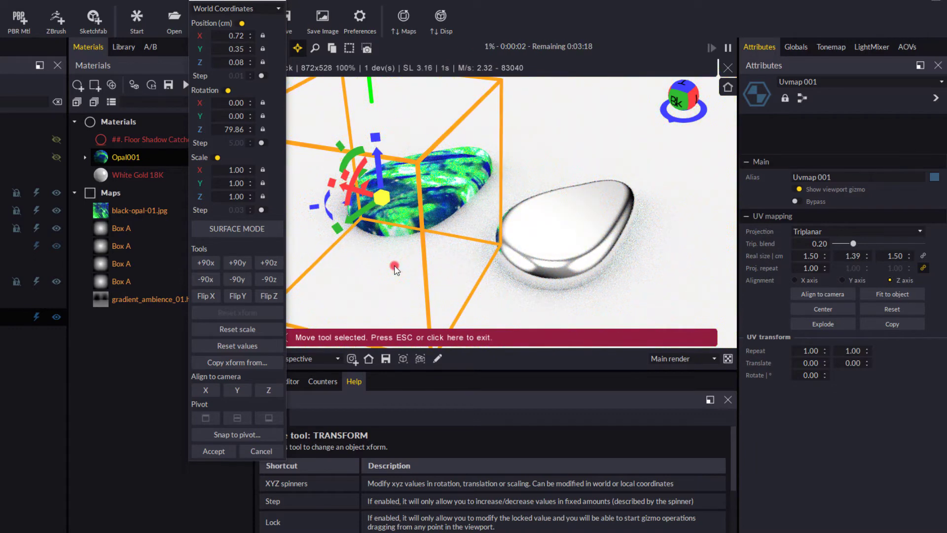
pyautogui.click(796, 189)
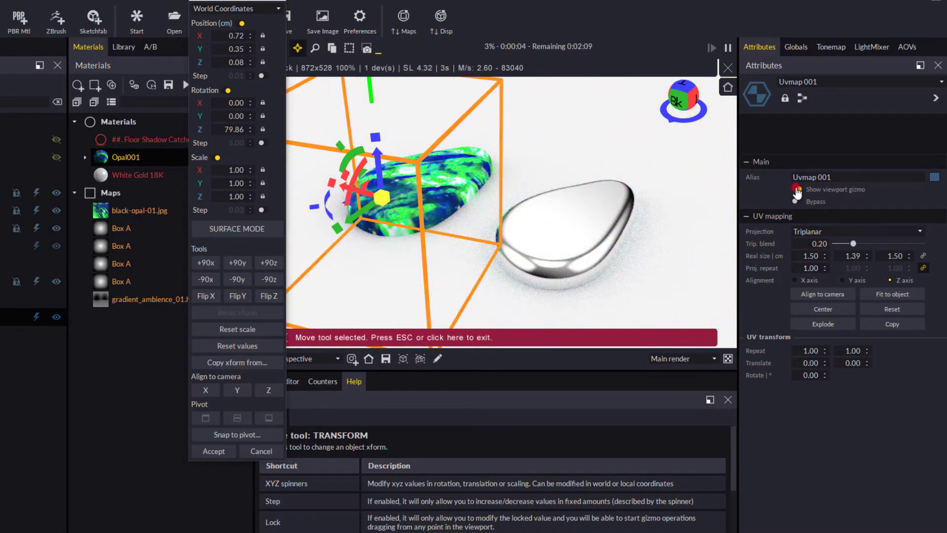
pyautogui.click(206, 451)
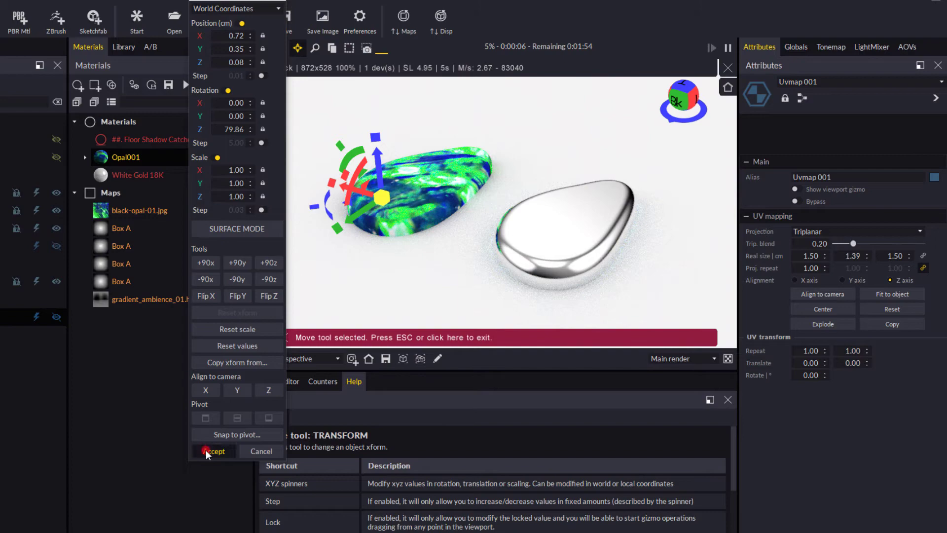
pyautogui.click(388, 289)
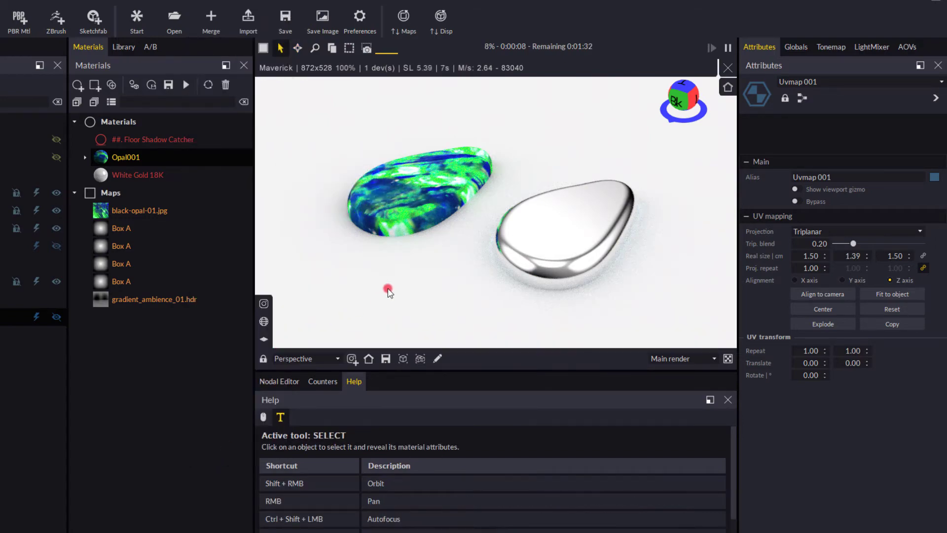
pyautogui.keyDown('shift'); pyautogui.moveTo(391, 292); pyautogui.dragTo(389, 179, button='right'); pyautogui.keyUp('shift')
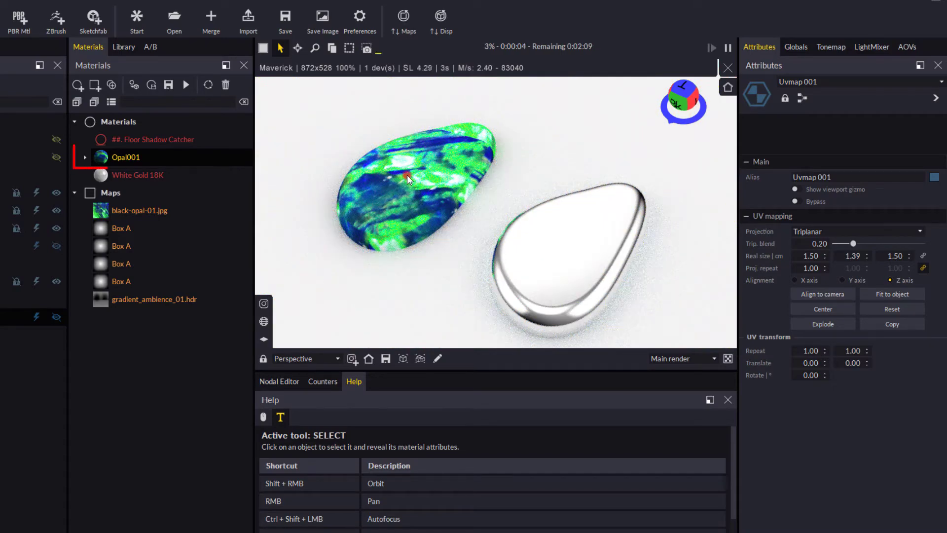
# Give Opal001 a 0.90-weight coating with thin-film iridescence enabled (250–450 nm)
pyautogui.click(127, 157)
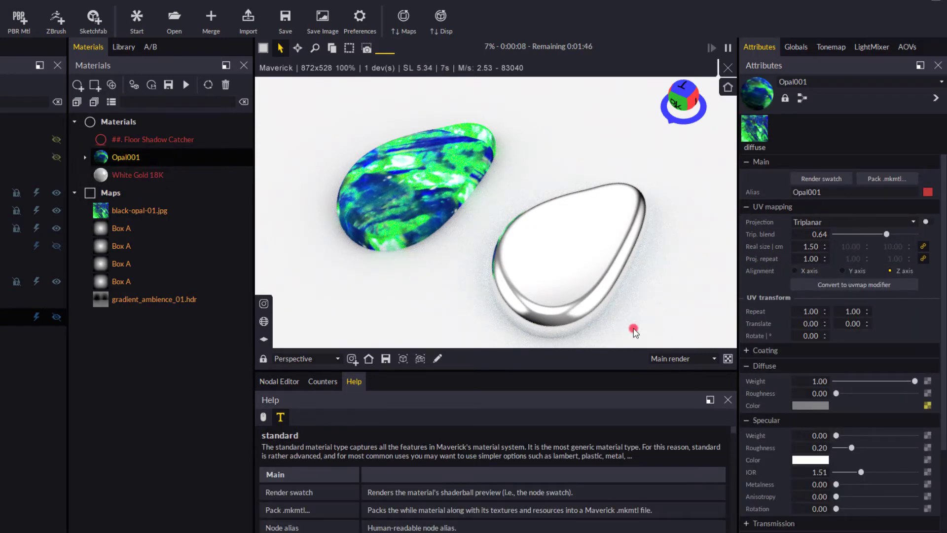
pyautogui.click(766, 353)
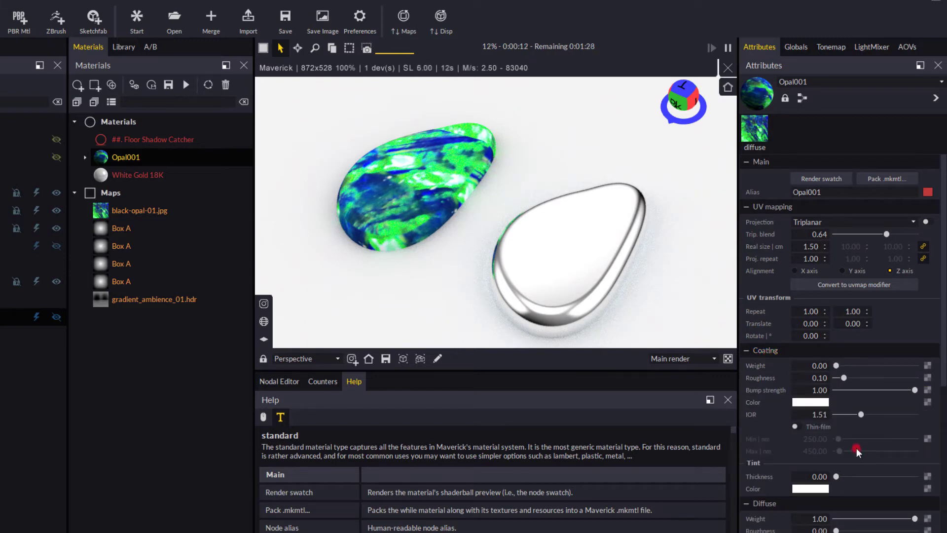
pyautogui.moveTo(835, 363); pyautogui.dragTo(891, 368)
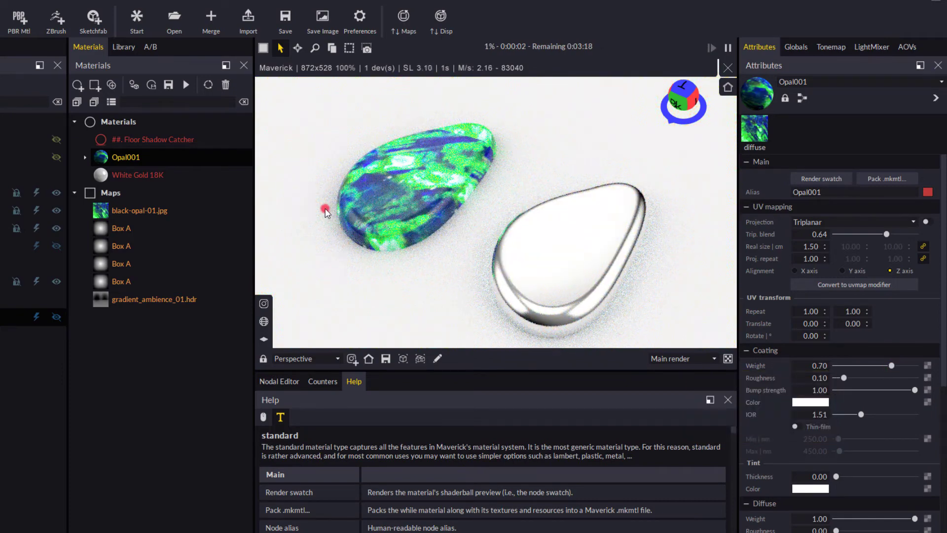
pyautogui.moveTo(325, 211); pyautogui.dragTo(451, 193)
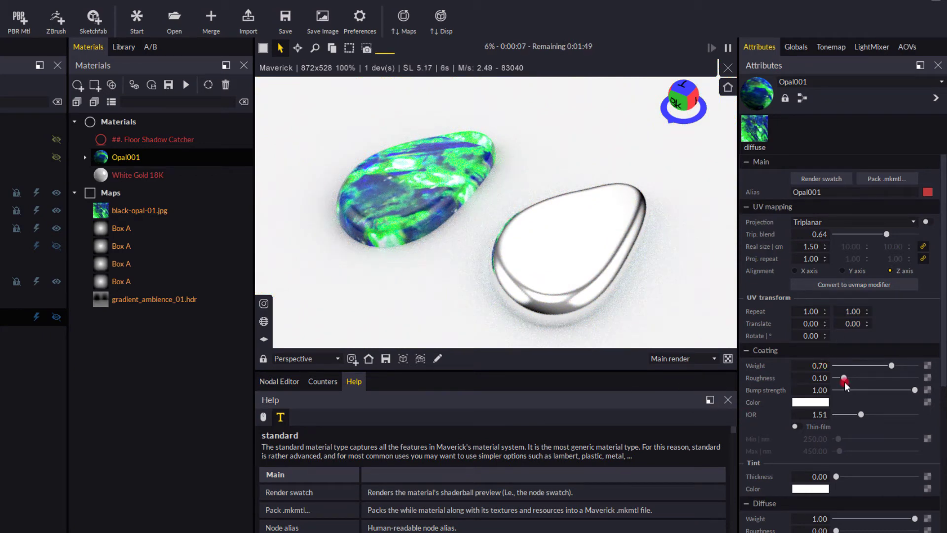
pyautogui.moveTo(892, 367); pyautogui.dragTo(907, 367)
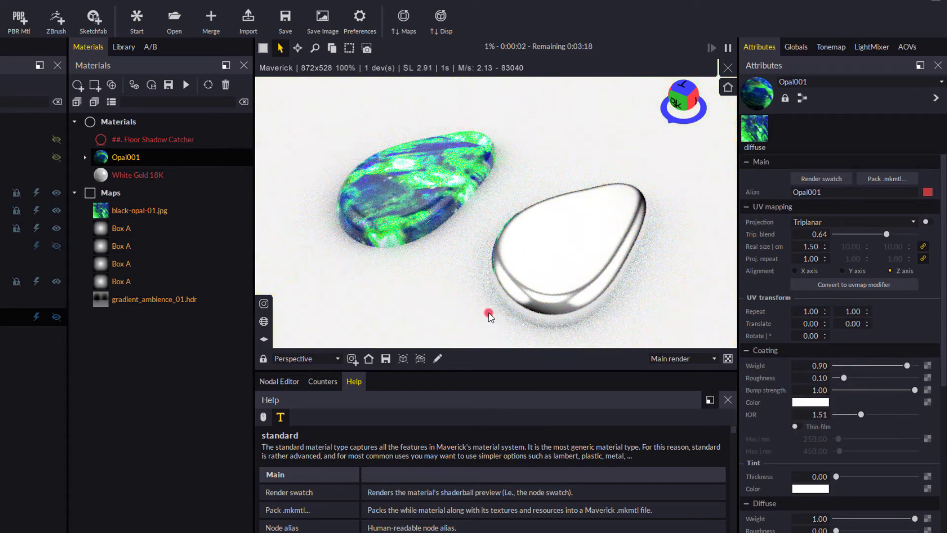
pyautogui.click(798, 427)
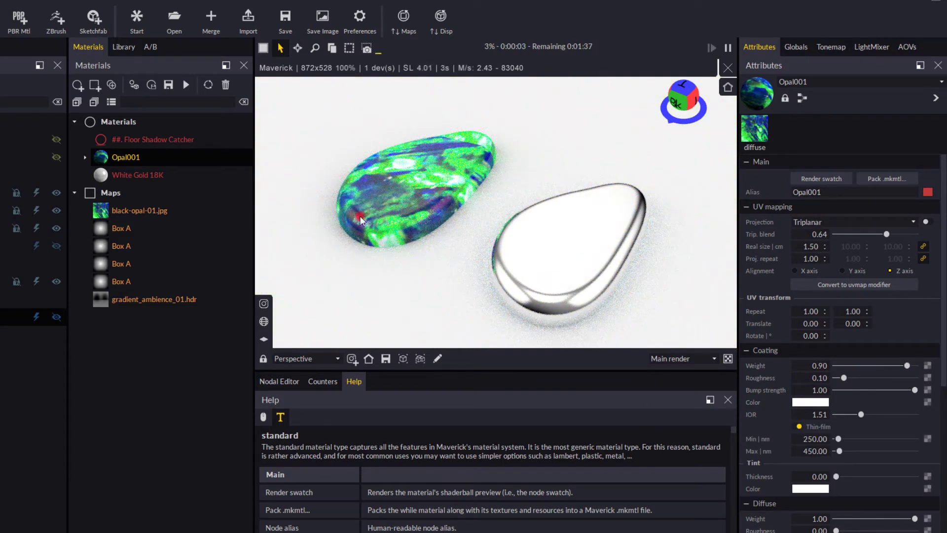
pyautogui.moveTo(324, 220); pyautogui.dragTo(332, 230)
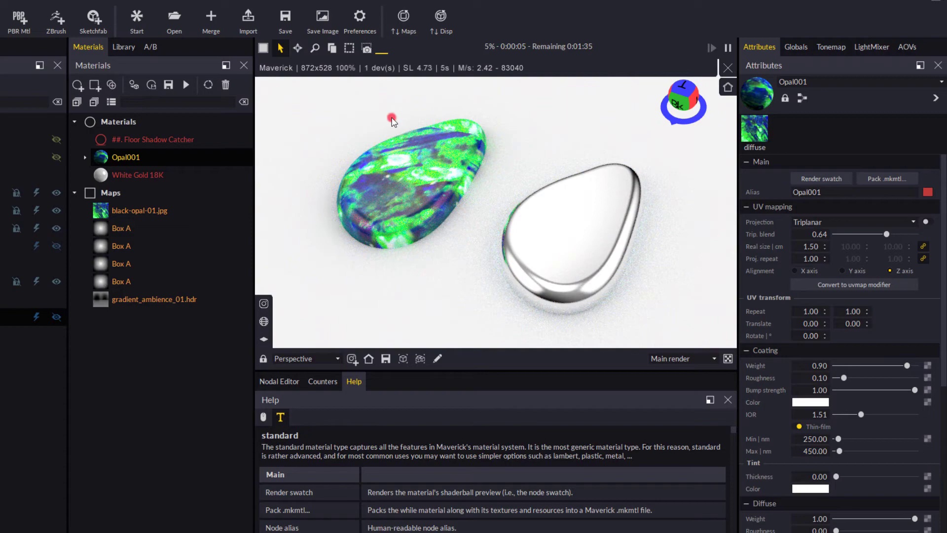
pyautogui.moveTo(314, 245); pyautogui.dragTo(337, 245)
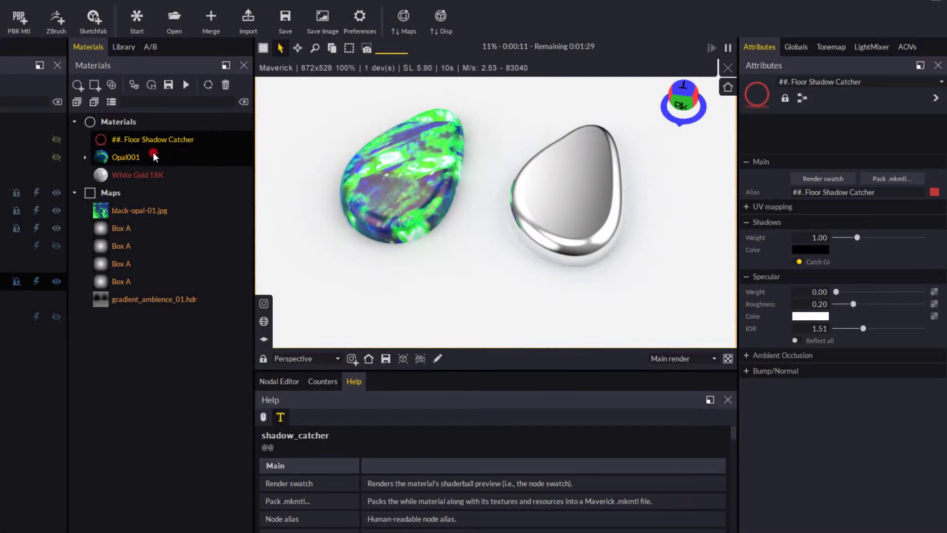
# Create a new standard material and rename it from Standard 001 to Opal002
pyautogui.click(77, 84)
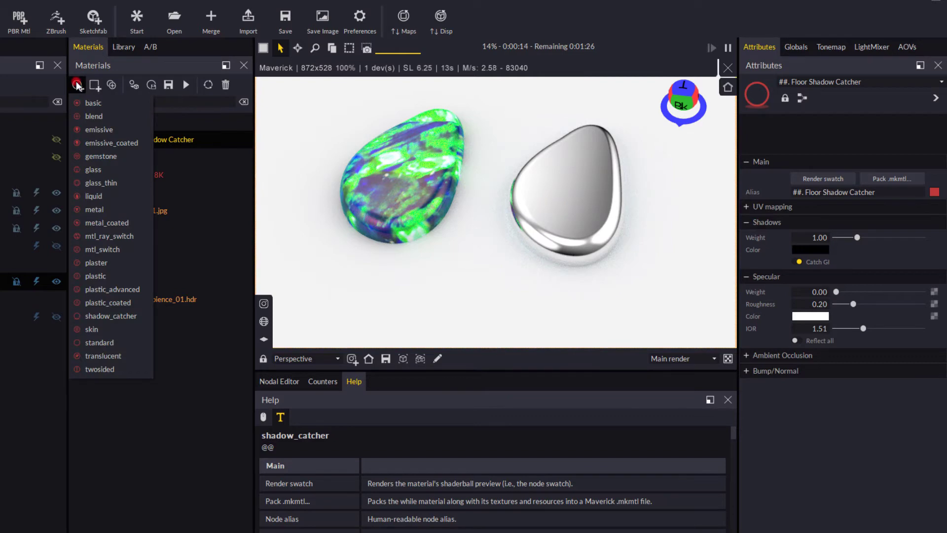
pyautogui.click(134, 342)
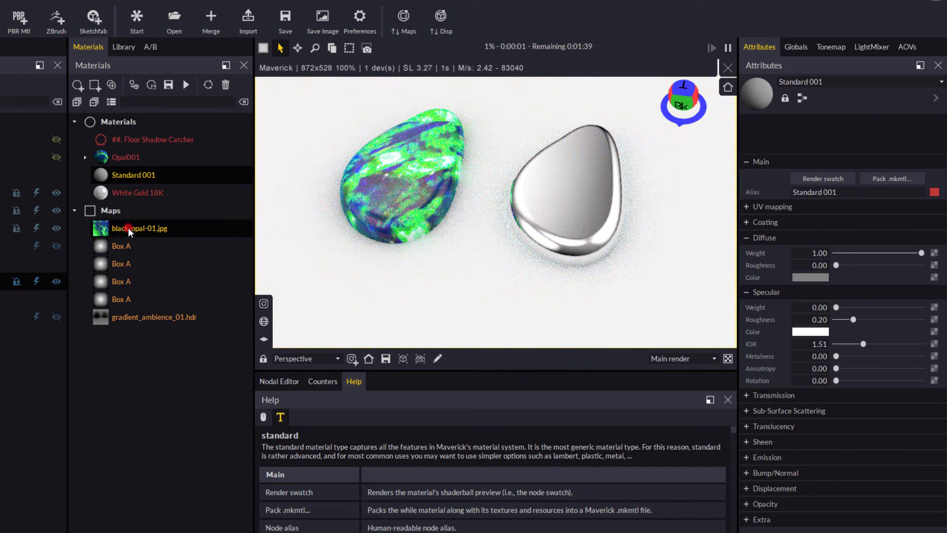
pyautogui.click(838, 192)
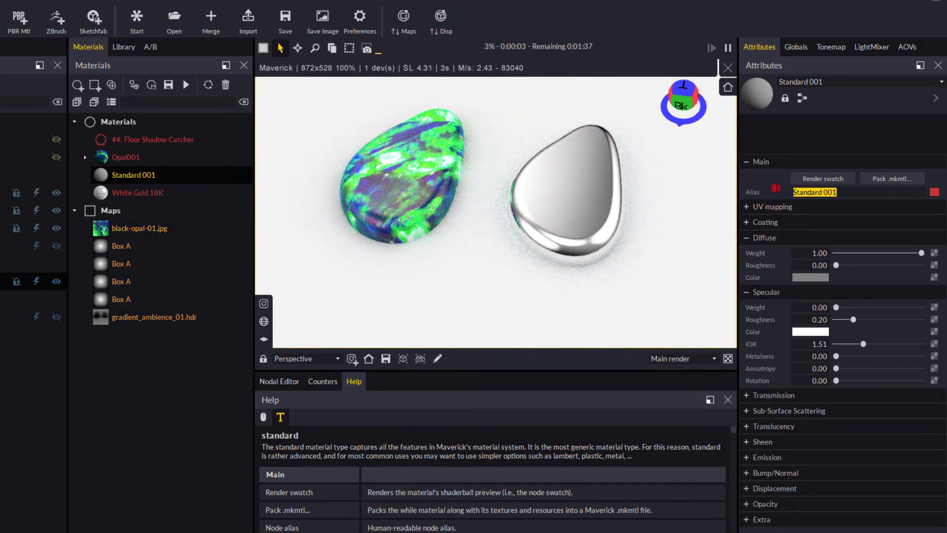
pyautogui.write('Op')
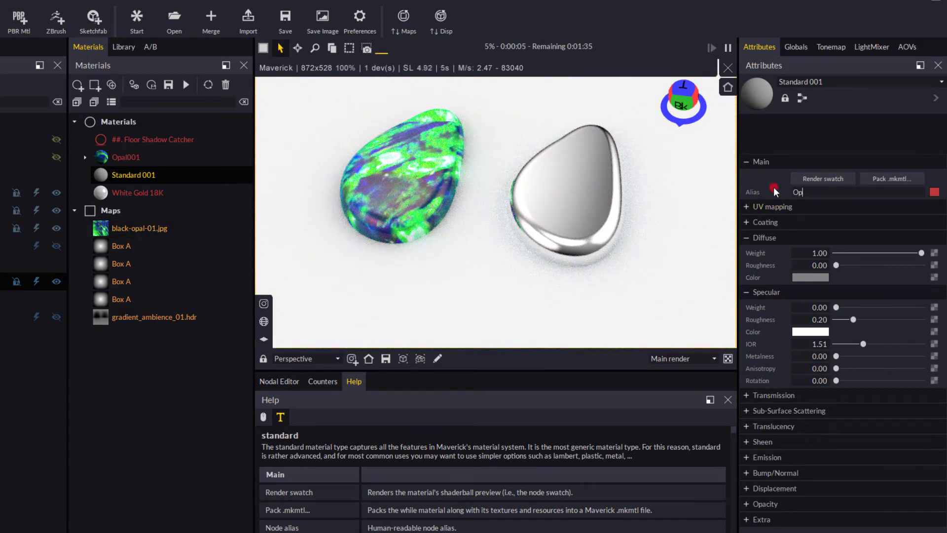
pyautogui.write('al002')
pyautogui.press('Return')
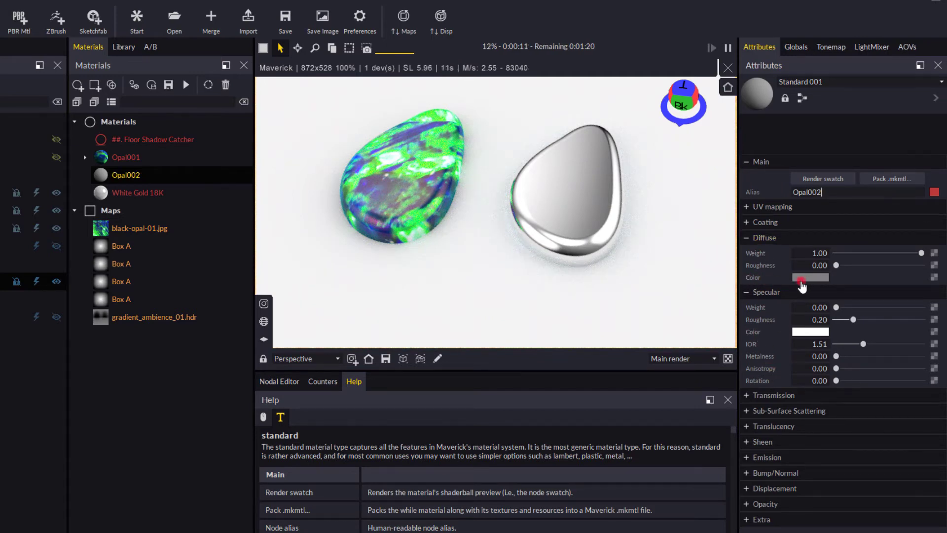
# Add a file texture map to Opal002's diffuse colour, loading black-opal-04.jpg
pyautogui.click(933, 277)
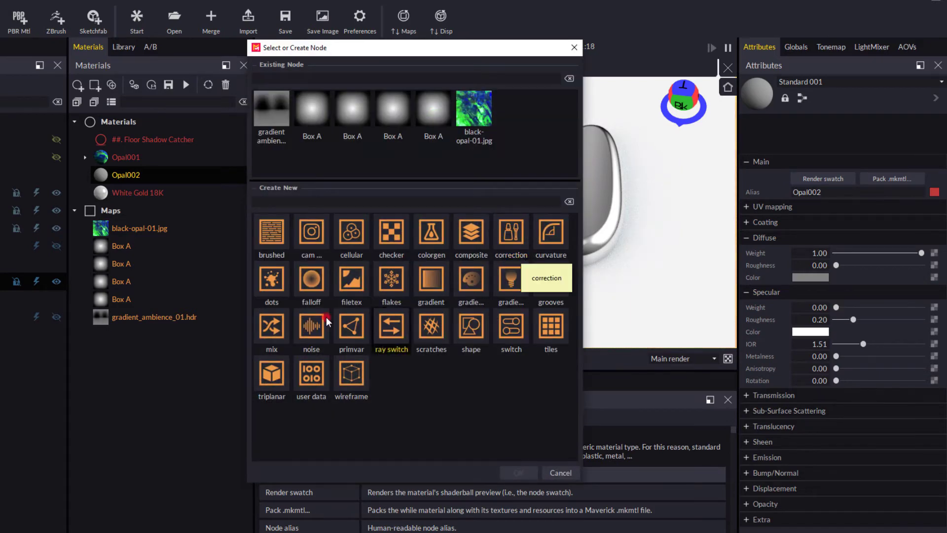
pyautogui.click(356, 288)
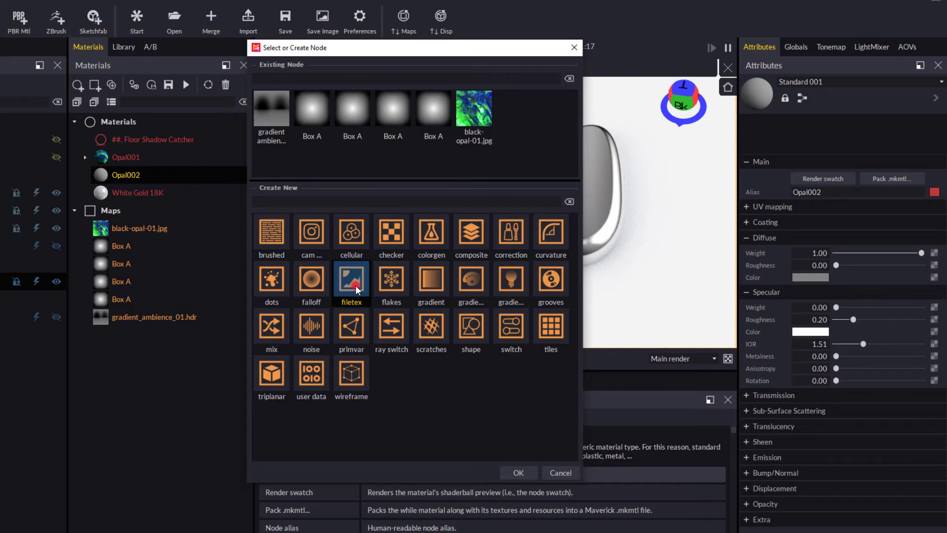
pyautogui.click(518, 473)
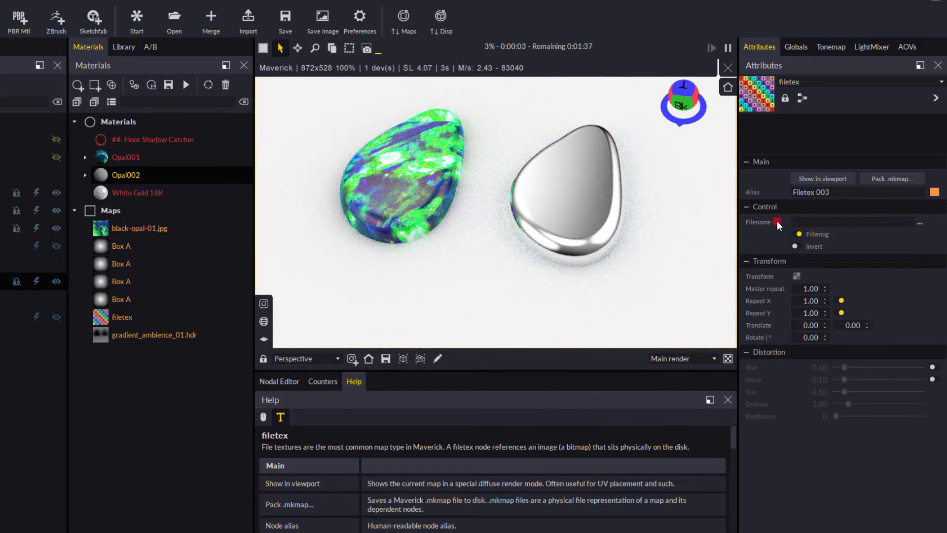
pyautogui.click(920, 224)
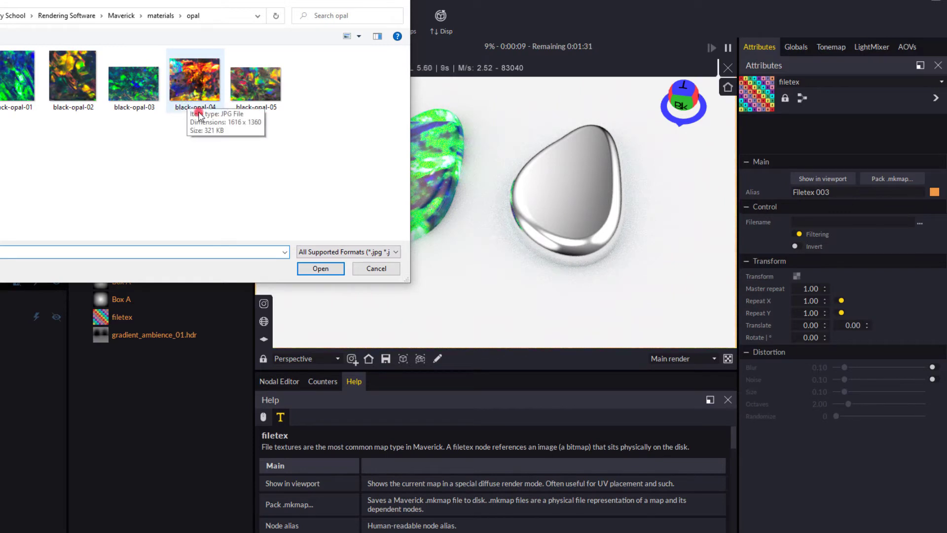
pyautogui.click(189, 109)
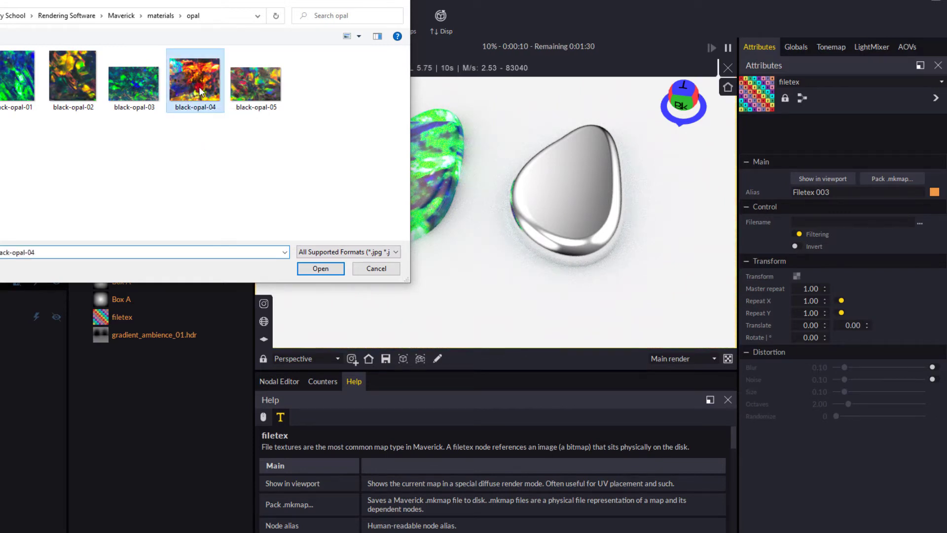
pyautogui.click(317, 267)
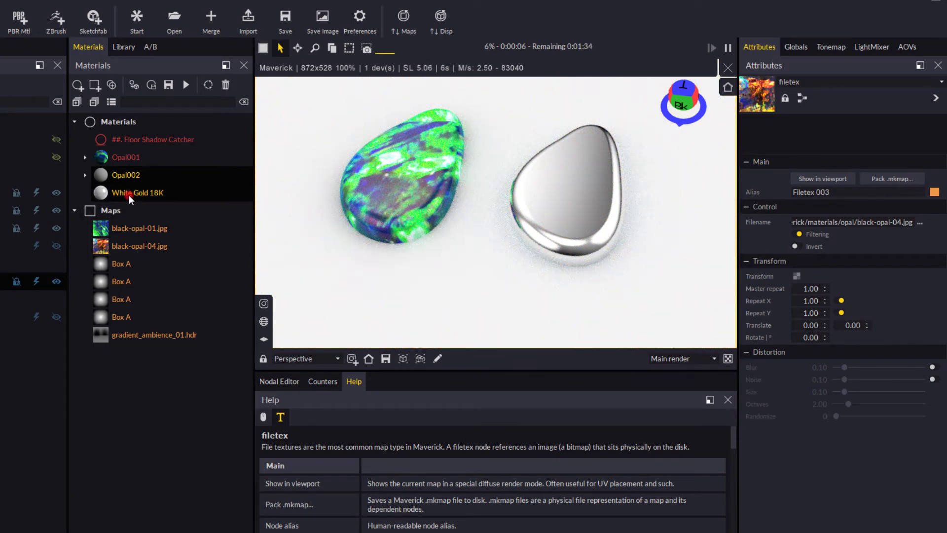
# Render Opal002's swatch and apply it to the whole right teardrop stone, replacing chrome
pyautogui.click(126, 175)
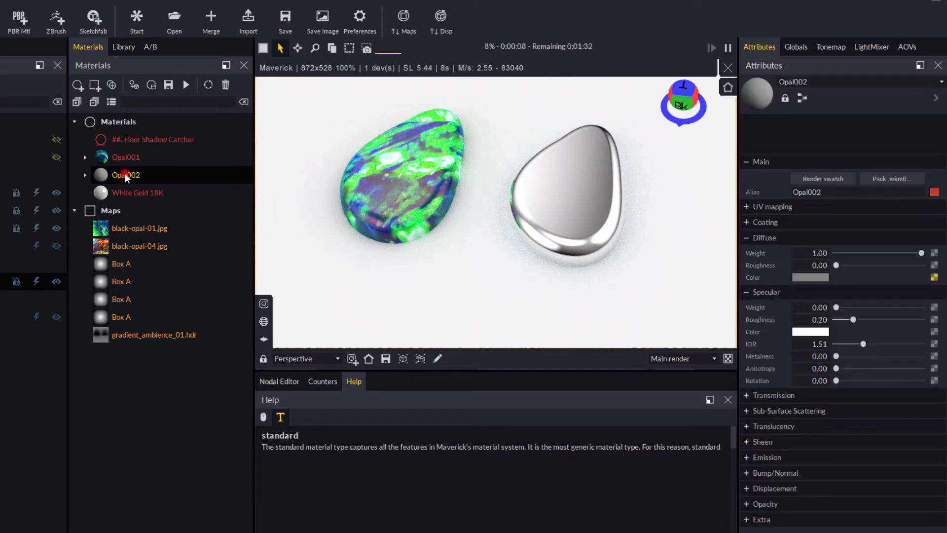
pyautogui.click(830, 179)
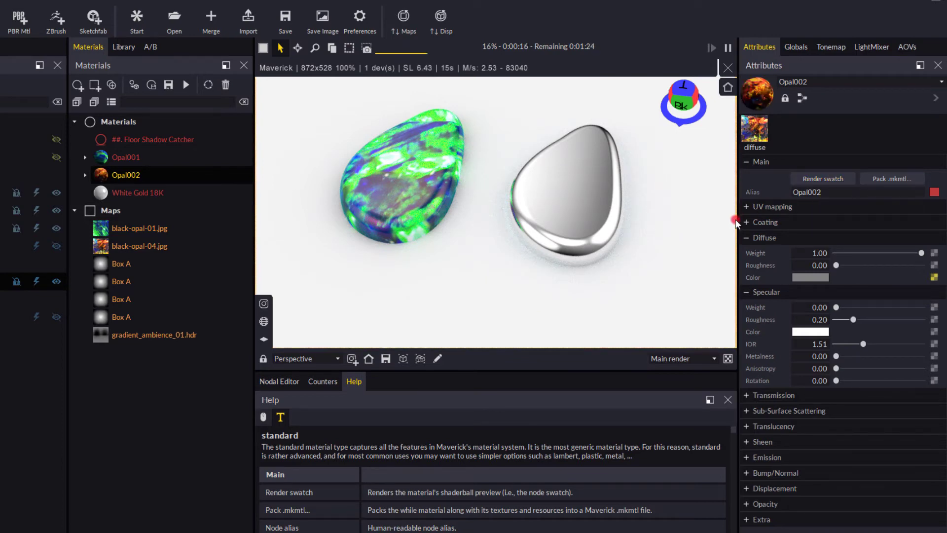
pyautogui.moveTo(125, 175); pyautogui.dragTo(562, 178)
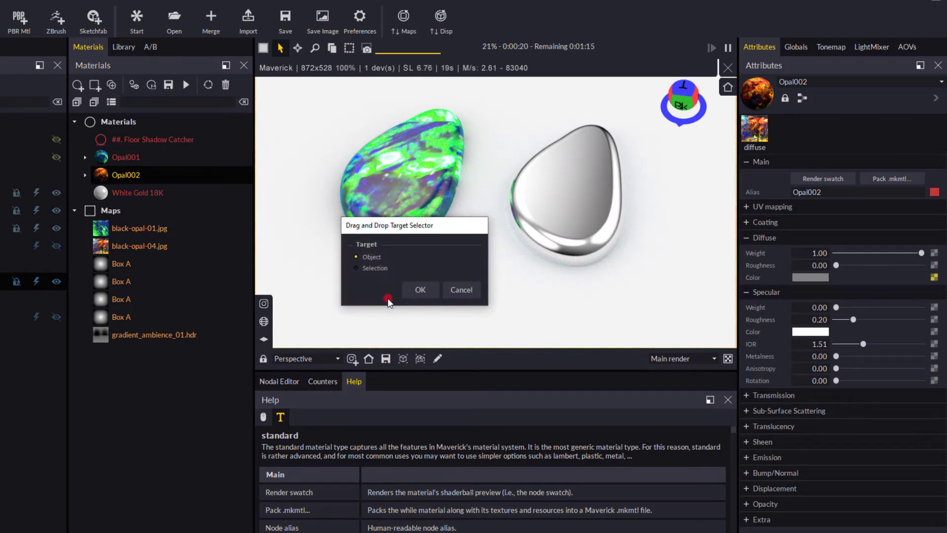
pyautogui.click(420, 291)
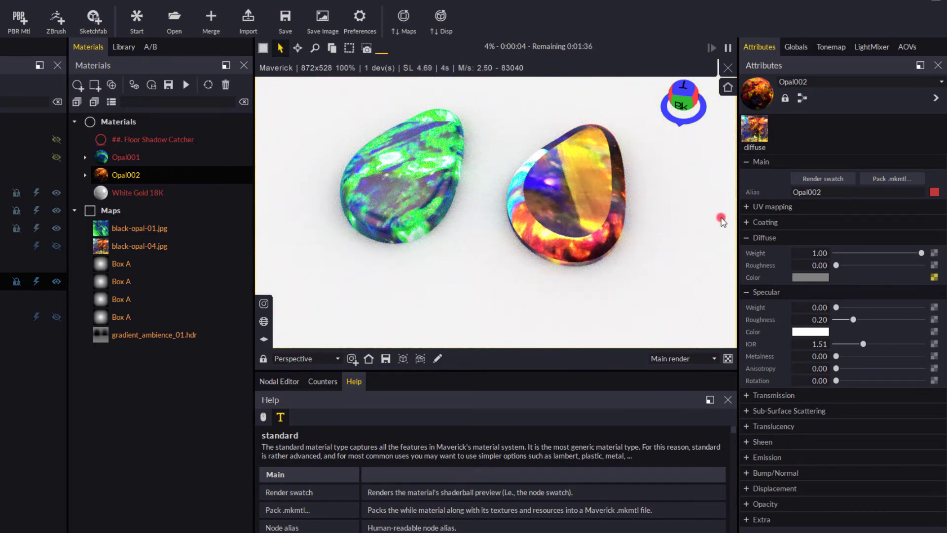
# Switch Opal002's UV mapping to Triplanar with blend 0.47 and a 2 cm real size
pyautogui.click(745, 206)
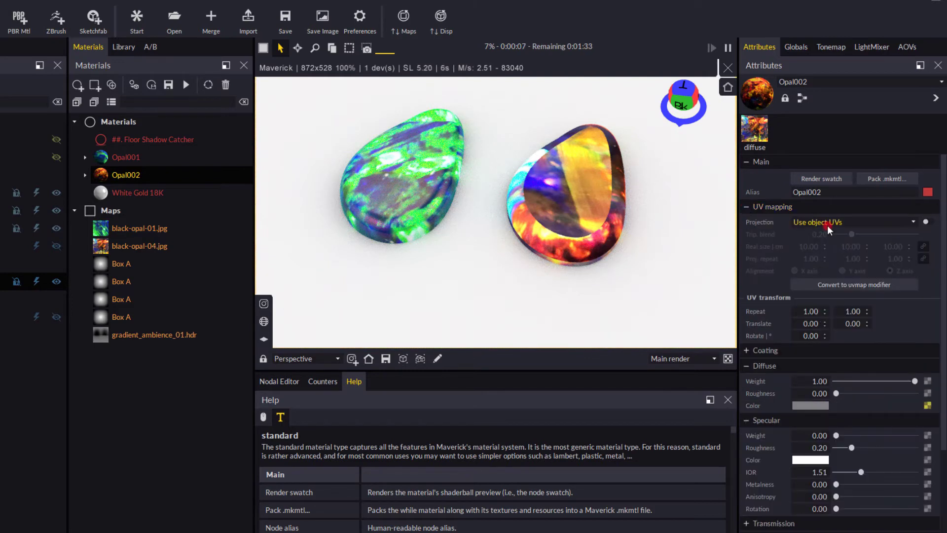
pyautogui.click(812, 223)
pyautogui.click(909, 222)
pyautogui.click(822, 237)
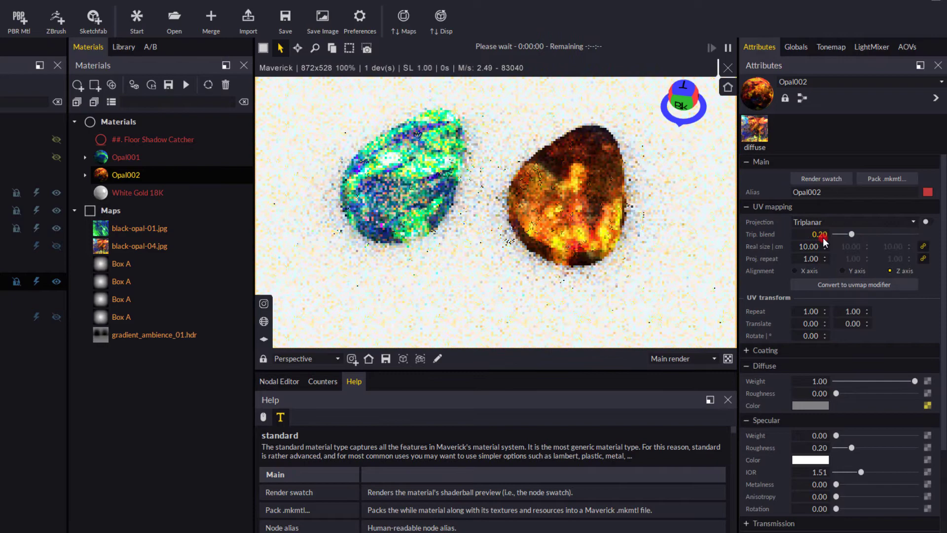
pyautogui.click(825, 271)
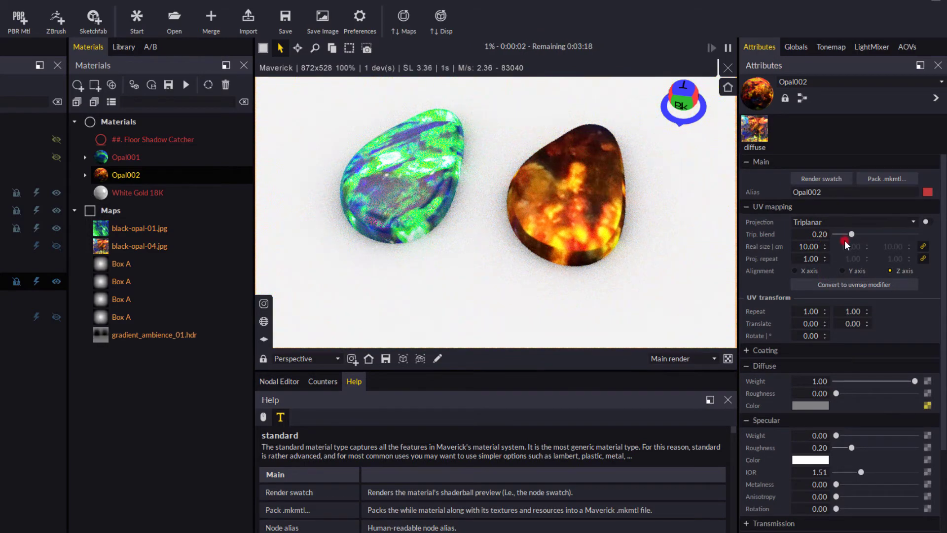
pyautogui.moveTo(851, 234); pyautogui.dragTo(873, 234)
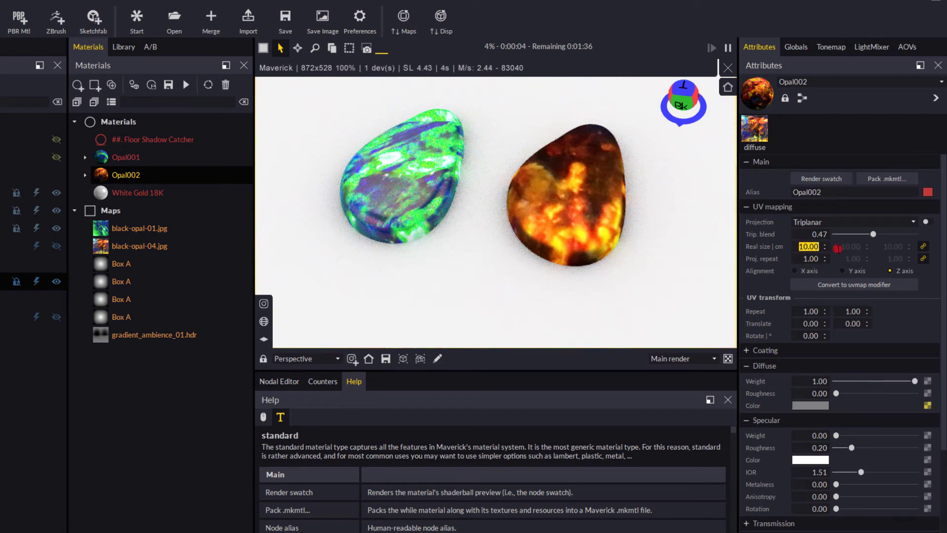
pyautogui.write('2')
pyautogui.press('Return')
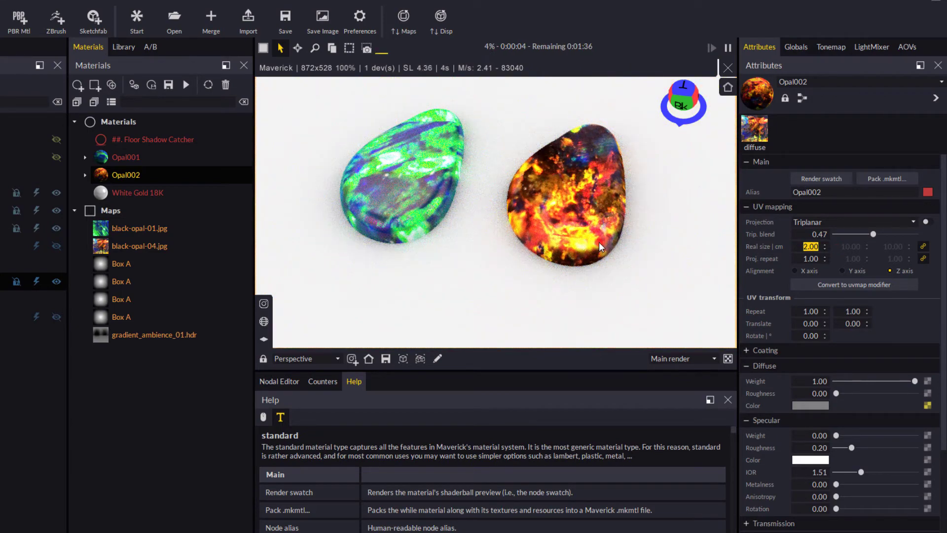
pyautogui.moveTo(520, 226); pyautogui.dragTo(499, 250)
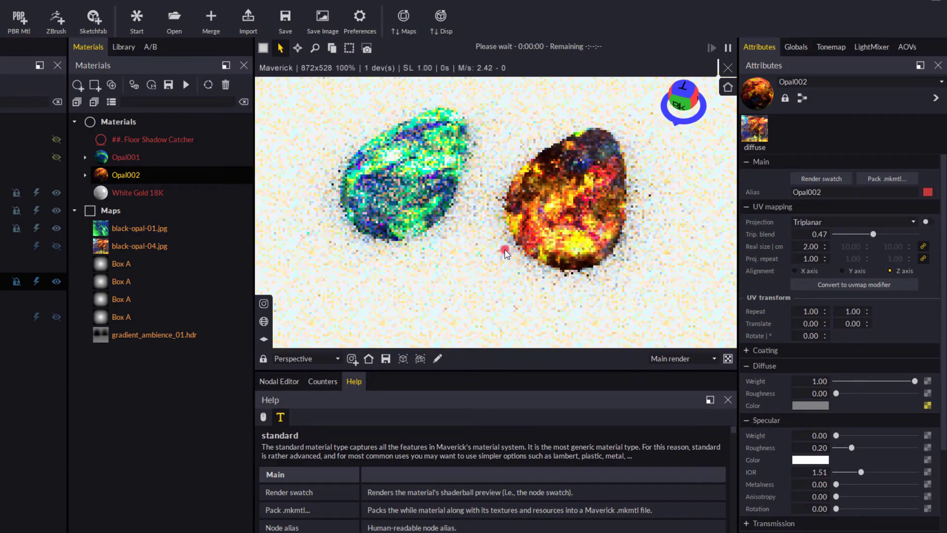
# Add a uvmap modifier to the right stone with a 2 cm real size
pyautogui.click(552, 243)
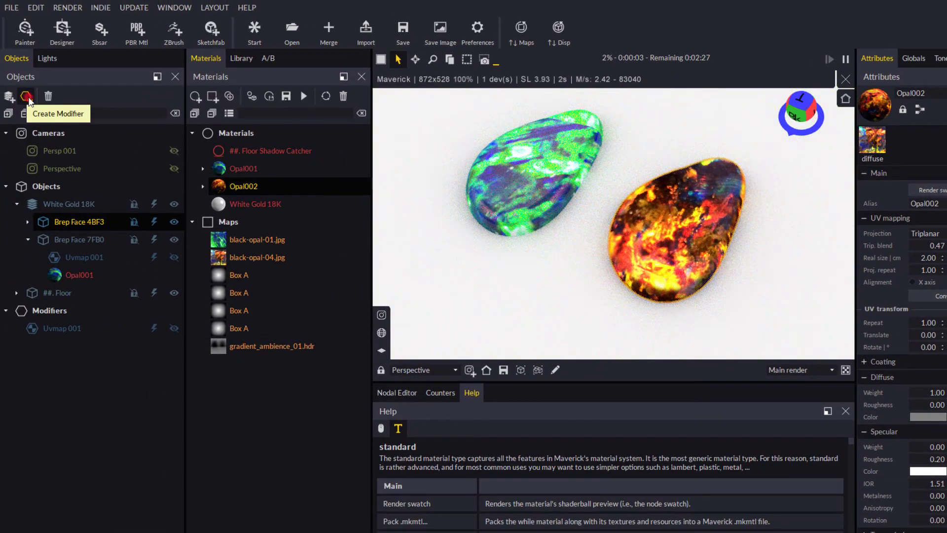
pyautogui.click(27, 99)
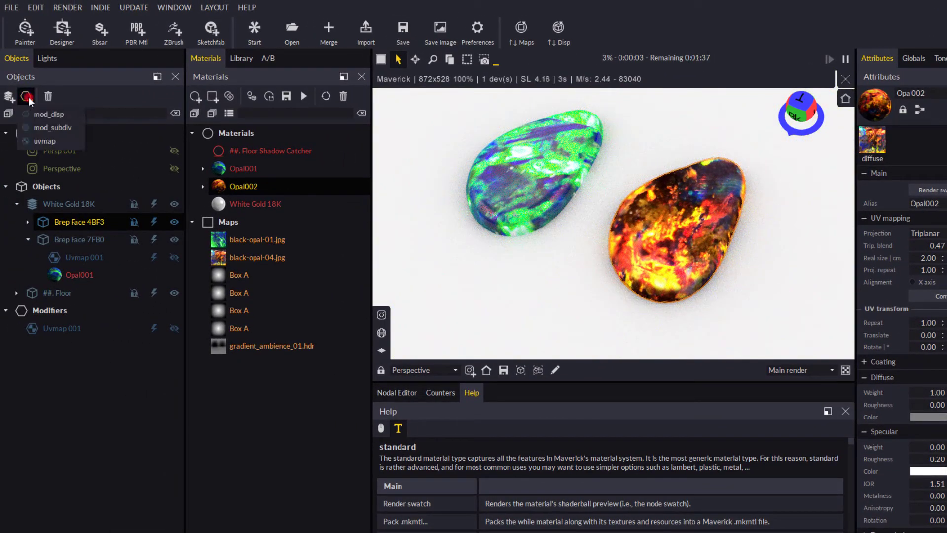
pyautogui.click(62, 141)
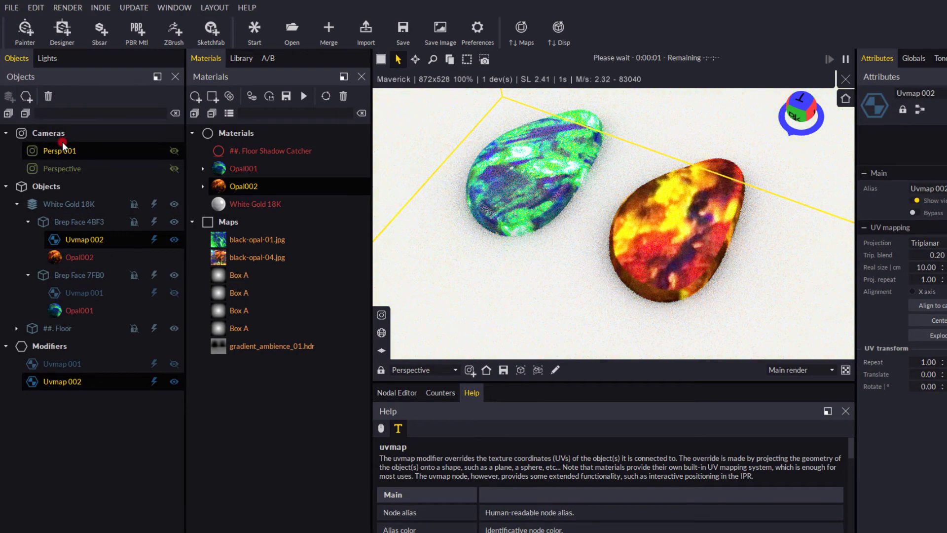
pyautogui.click(909, 269)
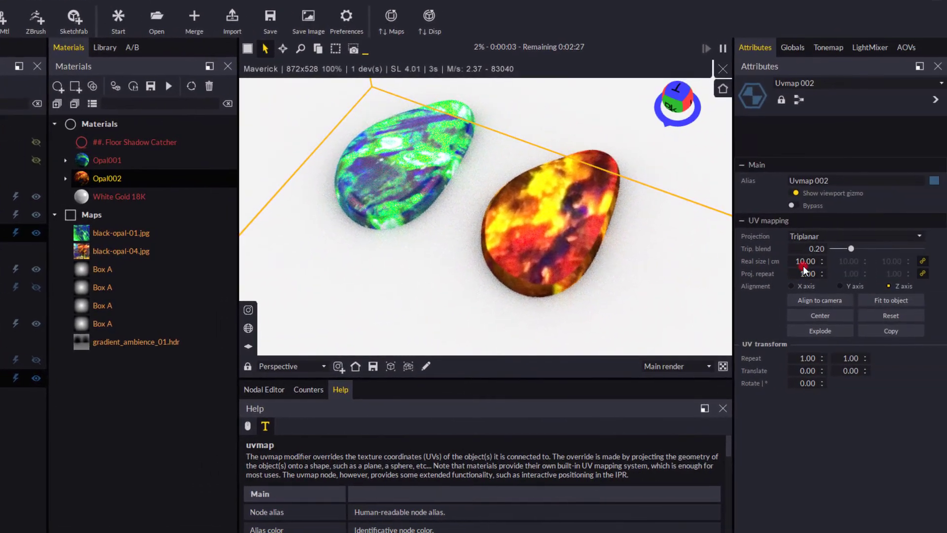
pyautogui.click(844, 263)
pyautogui.write('2')
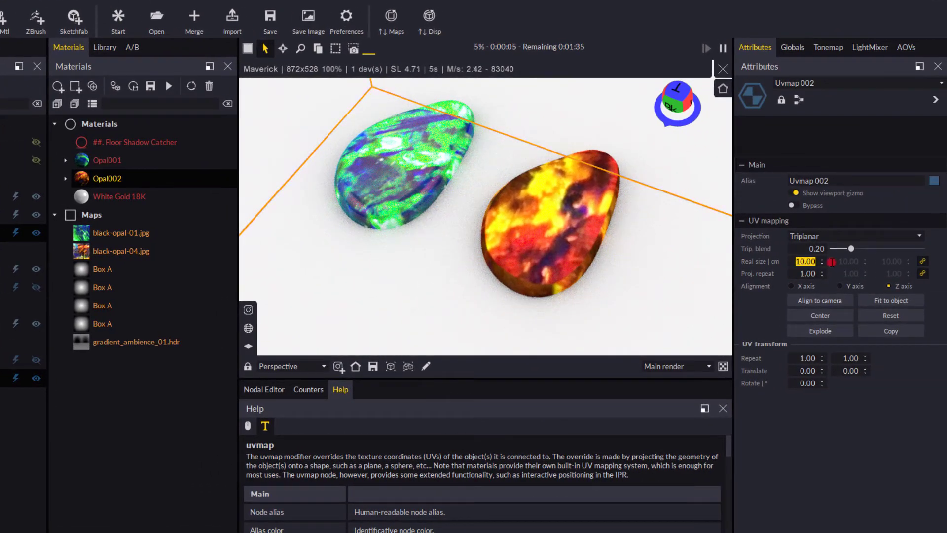
pyautogui.press('Return')
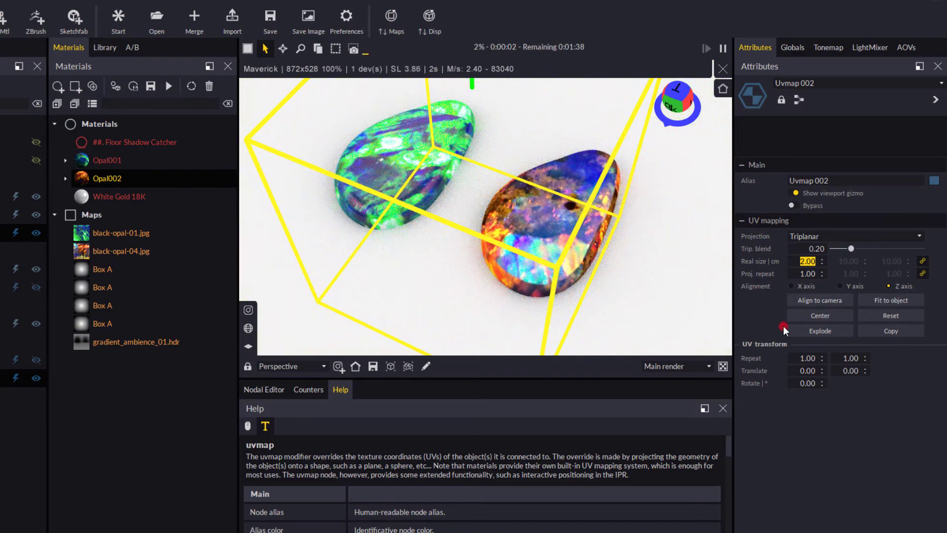
# Fit the projection box to the stone, match its depth to 0.86, and hide the gizmo
pyautogui.click(866, 301)
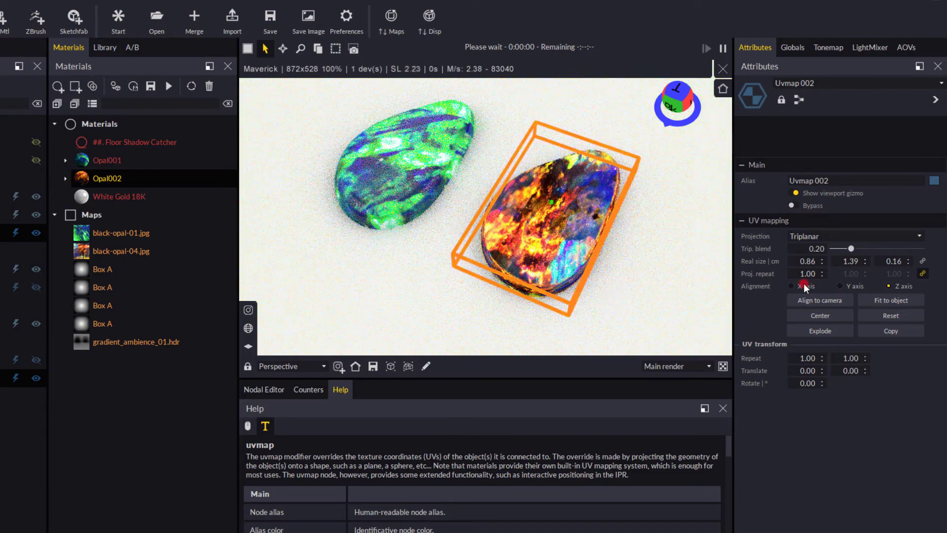
pyautogui.click(795, 261)
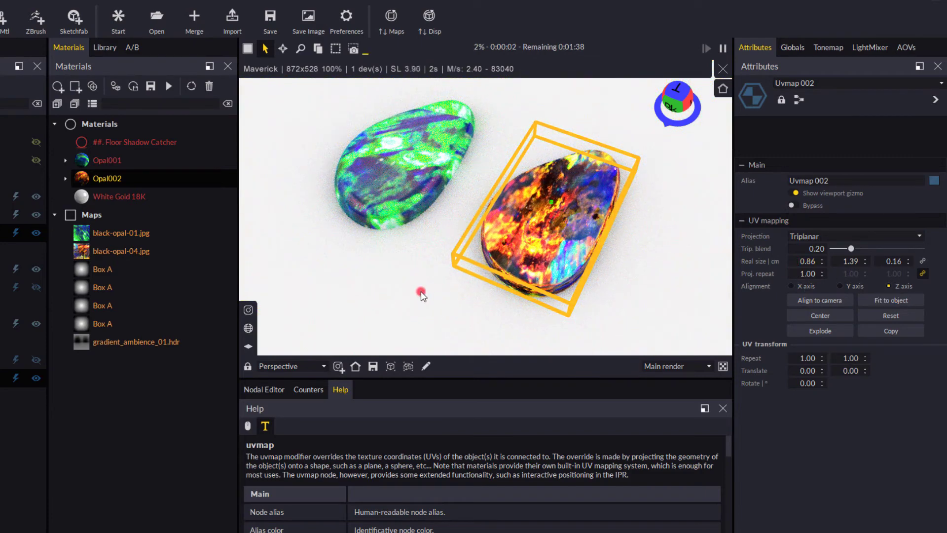
pyautogui.moveTo(421, 292); pyautogui.dragTo(416, 277)
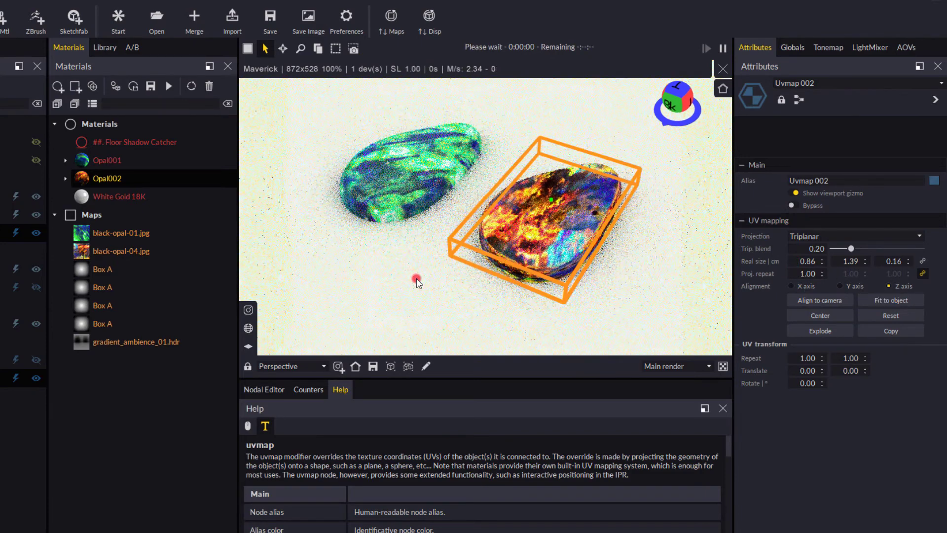
pyautogui.click(883, 262)
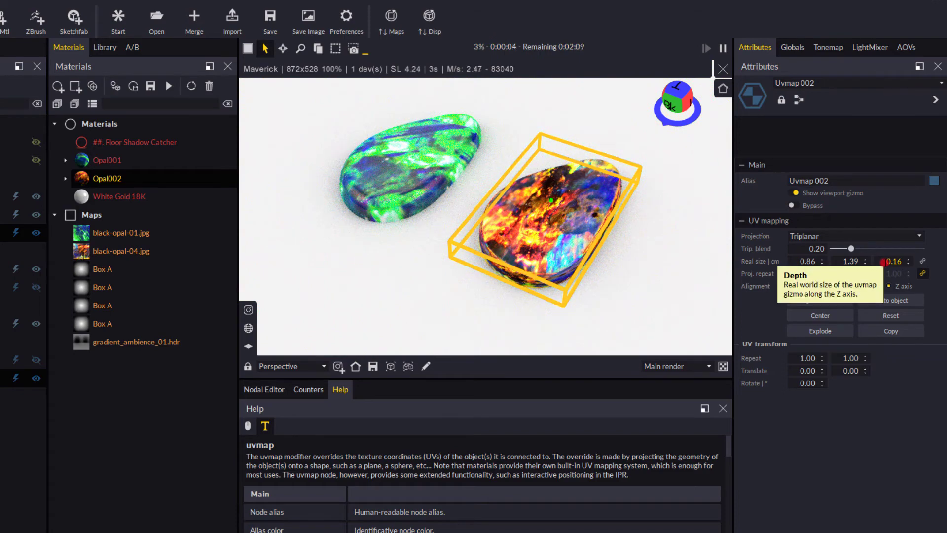
pyautogui.click(923, 262)
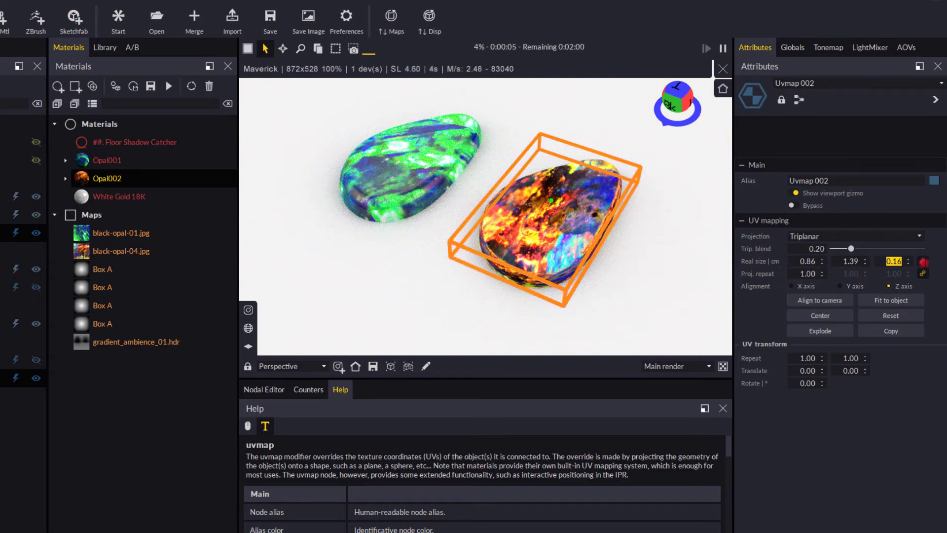
pyautogui.click(922, 264)
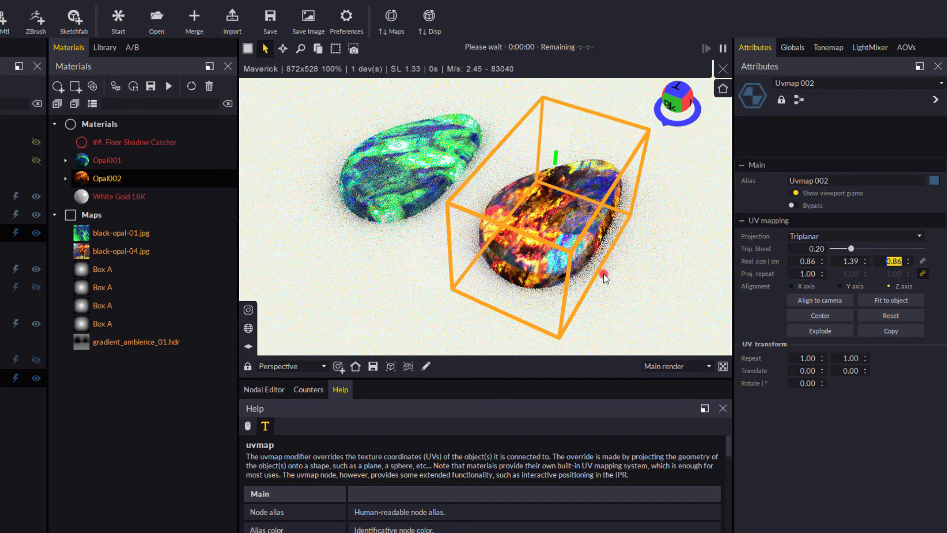
pyautogui.click(501, 290)
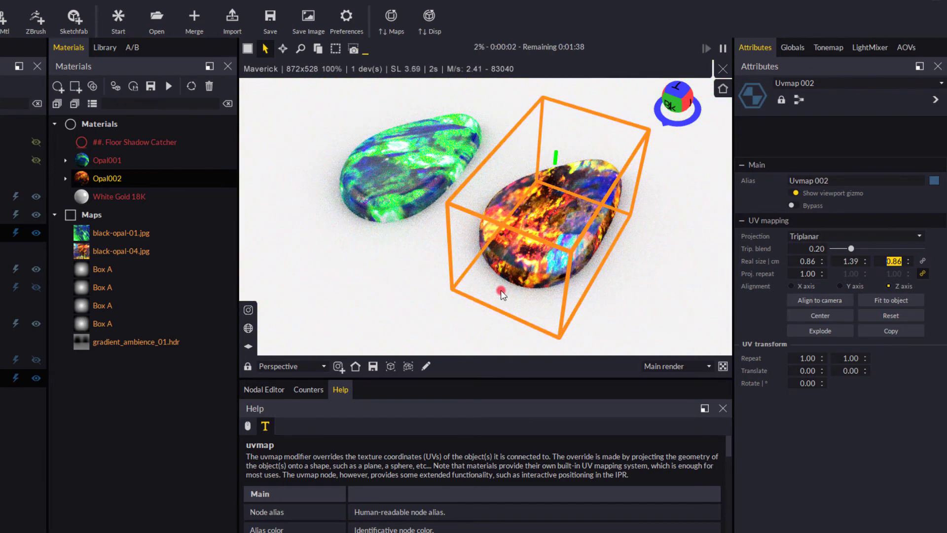
pyautogui.click(847, 197)
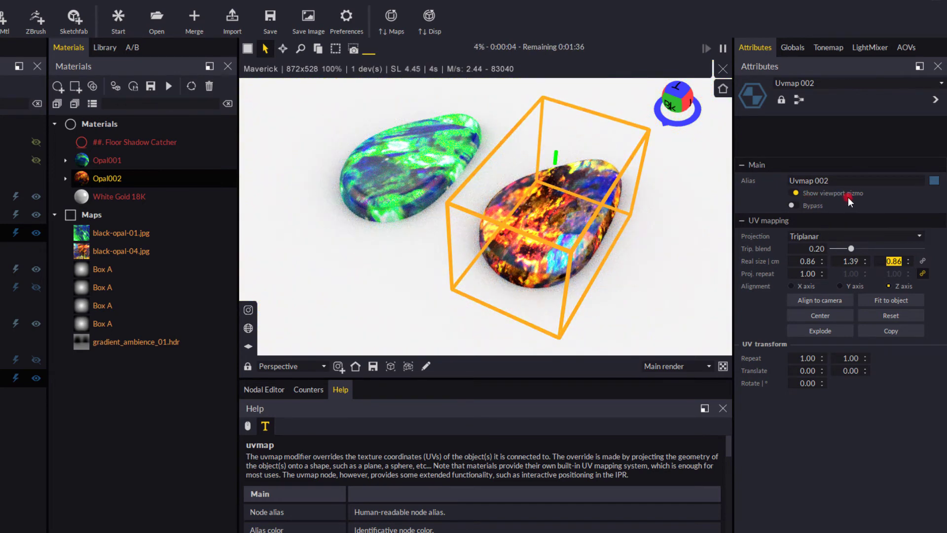
pyautogui.click(792, 193)
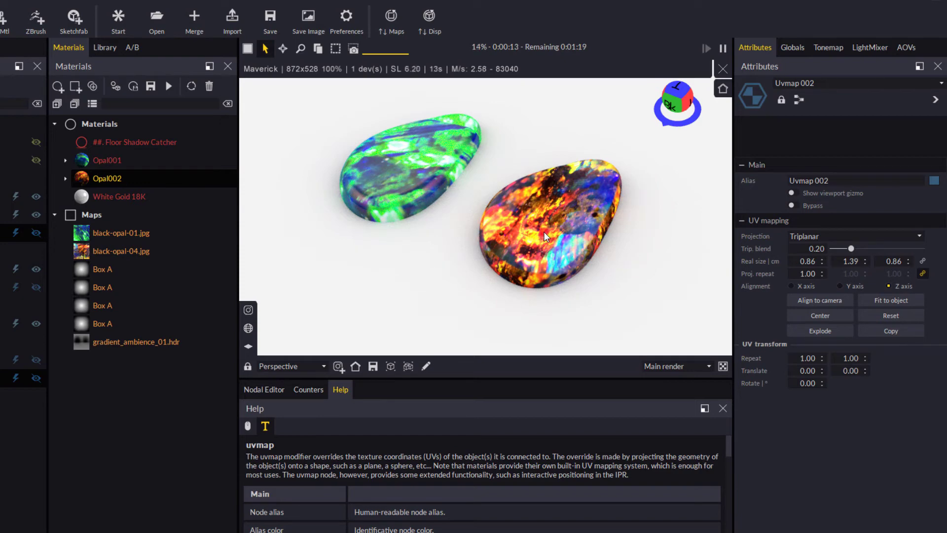
pyautogui.click(281, 50)
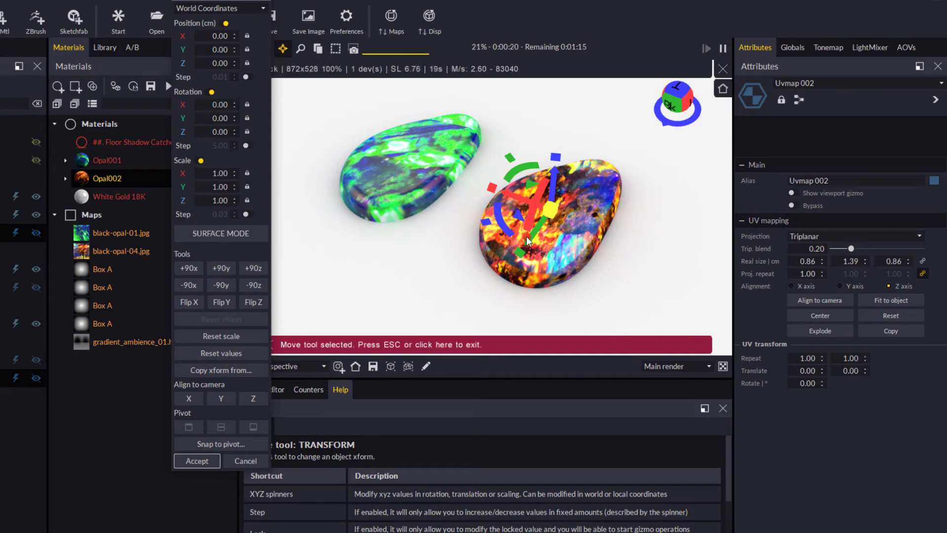
# Shift the UV projection across the right stone and resize the box to 1.06 × 1.59 cm
pyautogui.moveTo(530, 232); pyautogui.dragTo(575, 176)
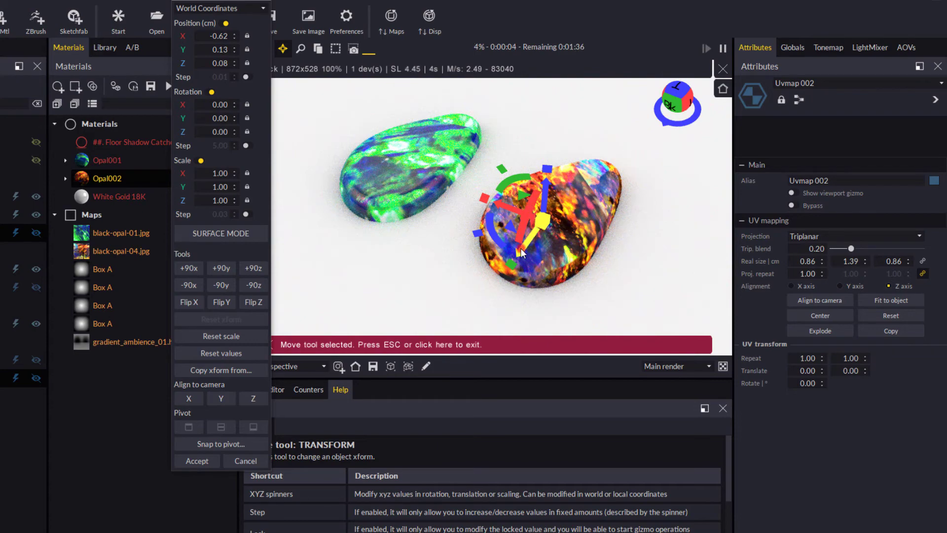
pyautogui.moveTo(519, 248); pyautogui.dragTo(537, 222)
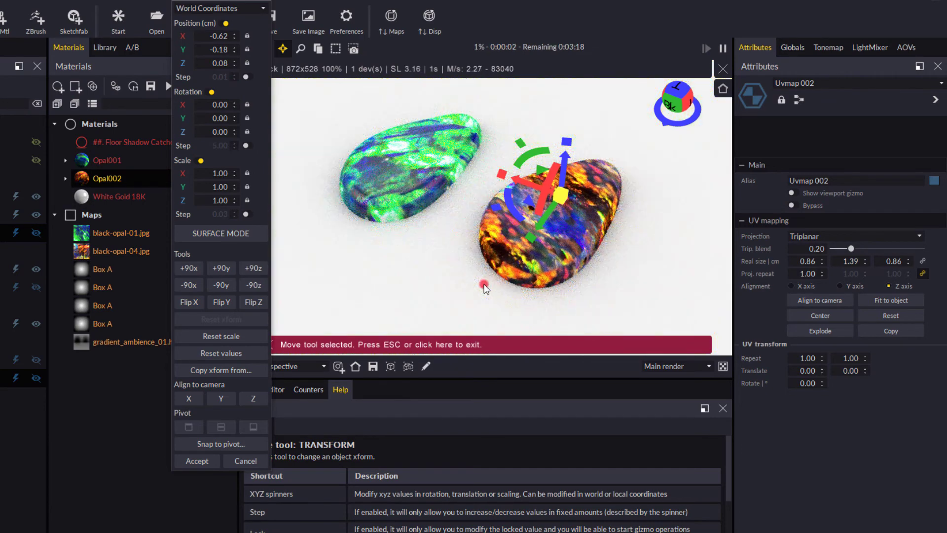
pyautogui.click(821, 259)
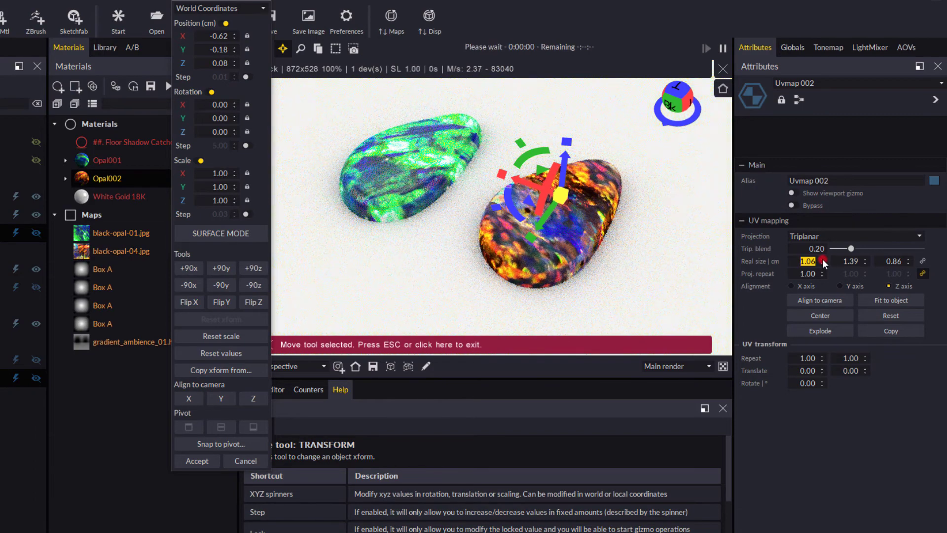
pyautogui.click(865, 259)
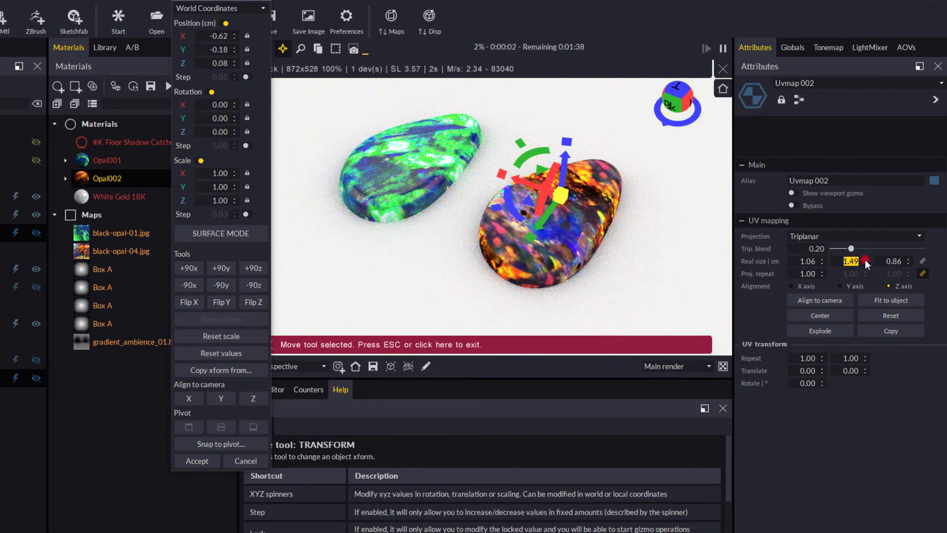
pyautogui.click(865, 259)
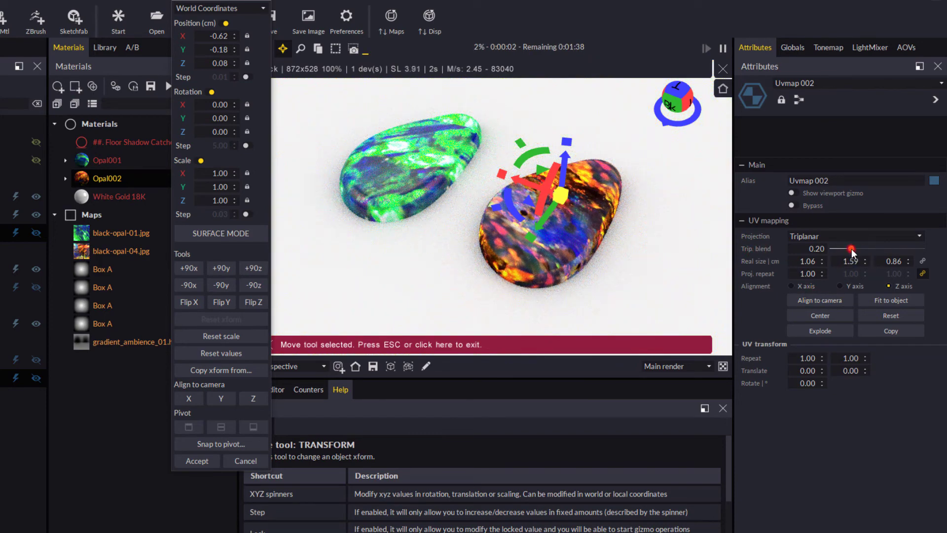
# Raise the triplanar blend to about 0.51 and accept the texture transform
pyautogui.moveTo(852, 250); pyautogui.dragTo(877, 251)
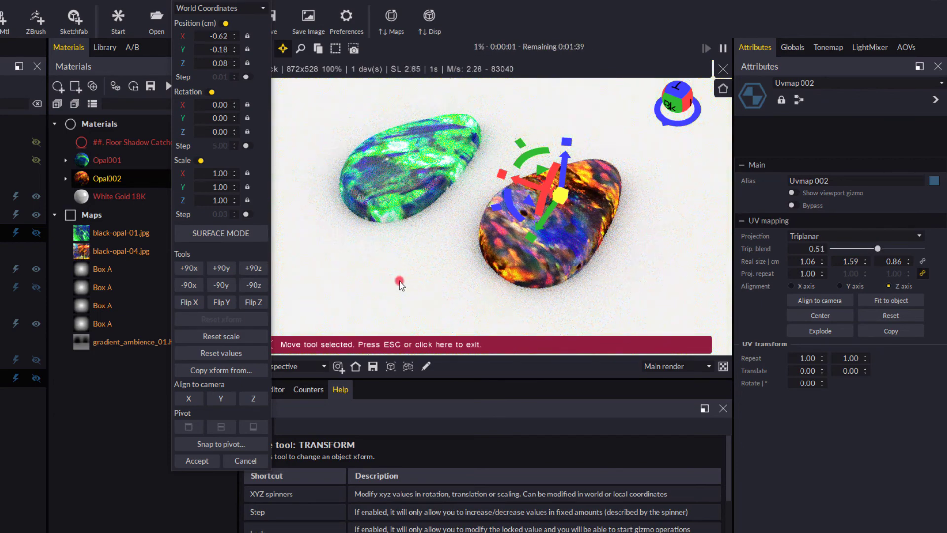
pyautogui.click(400, 282)
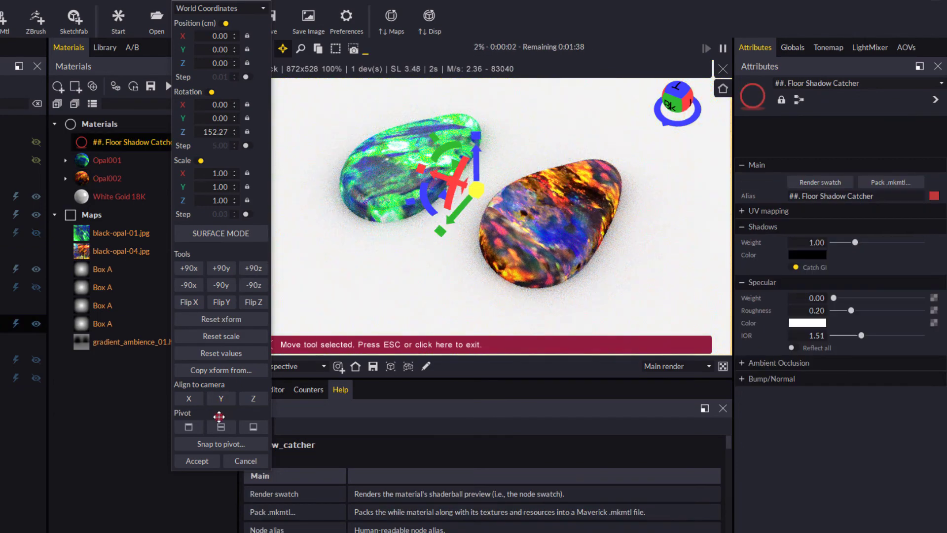
pyautogui.click(195, 461)
# Give Opal002 a 0.83-weight coating with thin-film iridescence from 250 to 450 nm
pyautogui.keyDown('shift'); pyautogui.moveTo(419, 286); pyautogui.dragTo(438, 304, button='right'); pyautogui.keyUp('shift')
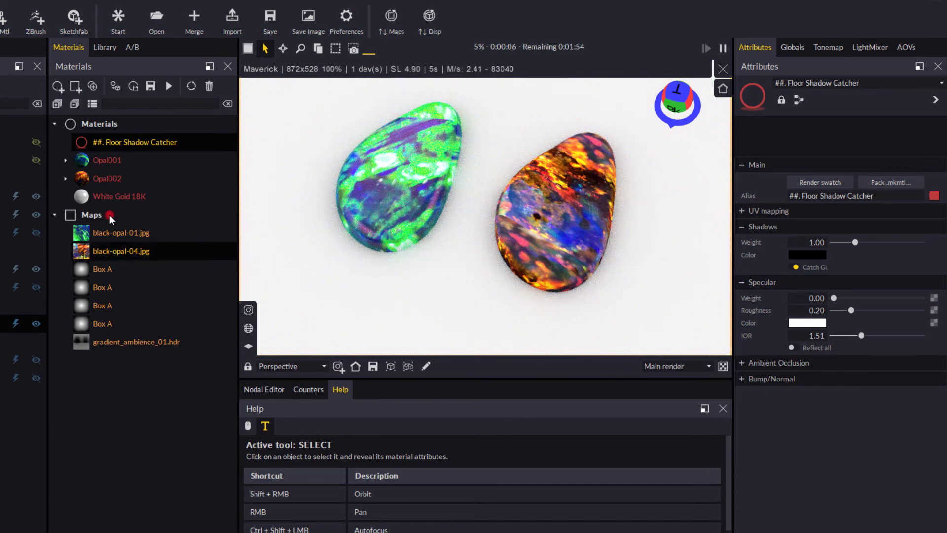
pyautogui.click(106, 178)
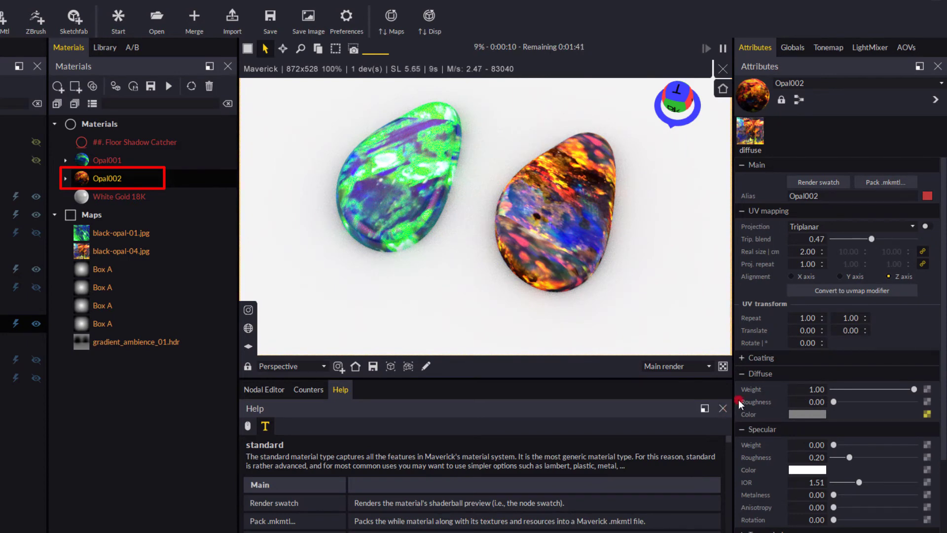
pyautogui.click(742, 373)
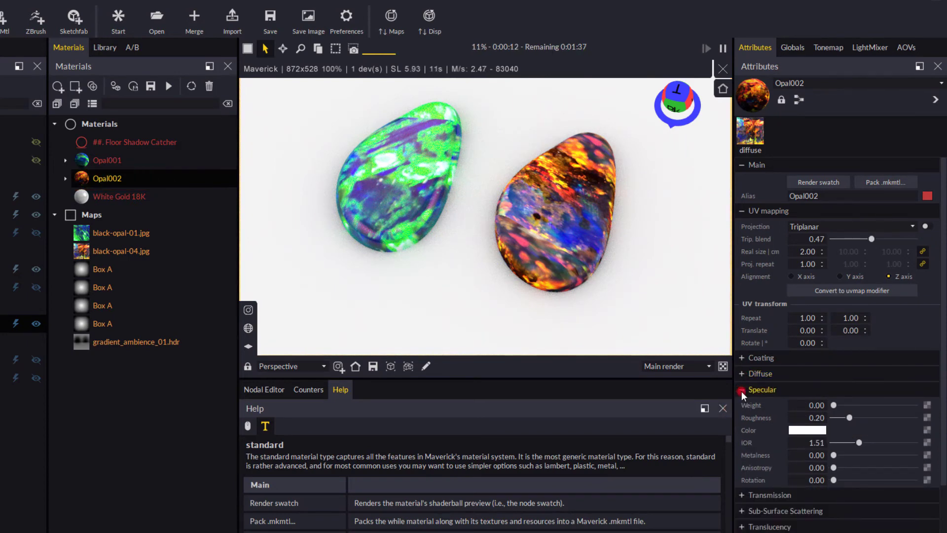
pyautogui.click(742, 391)
pyautogui.click(765, 359)
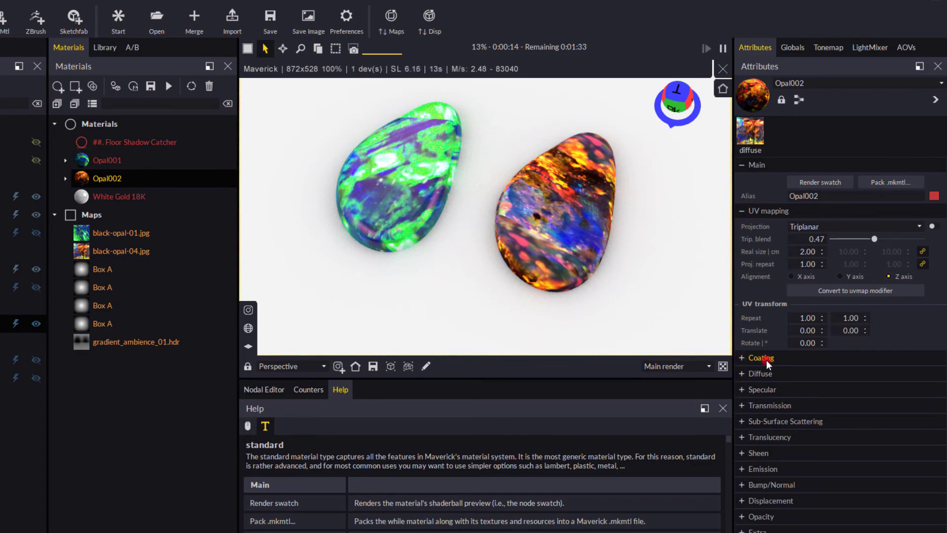
pyautogui.click(741, 357)
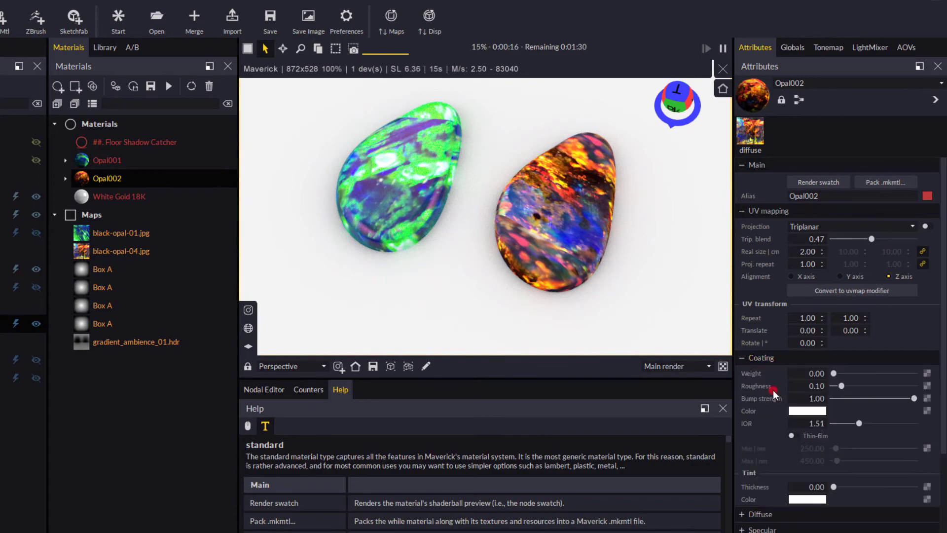
pyautogui.moveTo(833, 374); pyautogui.dragTo(900, 375)
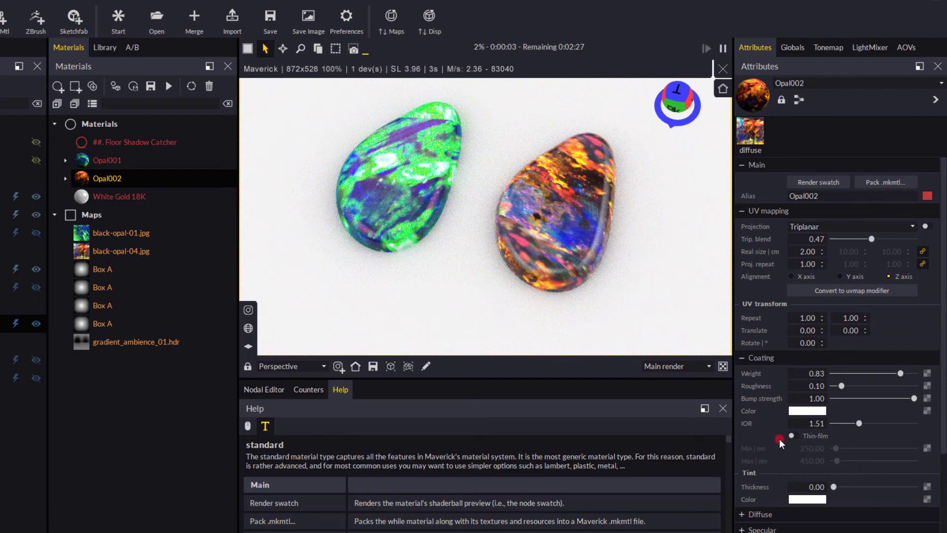
pyautogui.click(795, 436)
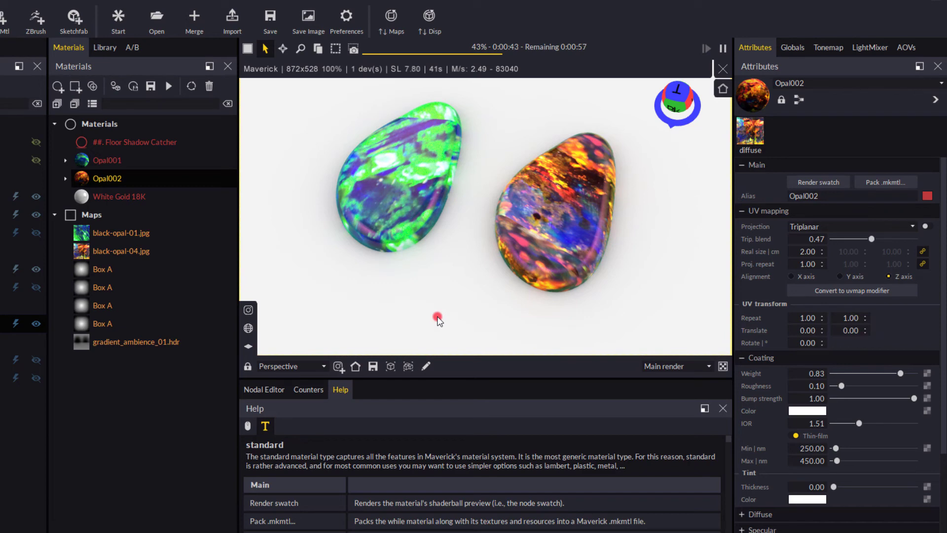
# Pack Opal001 and Opal002 into the Shading/Materials/Scene library folder with re-rendered previews
pyautogui.click(113, 161)
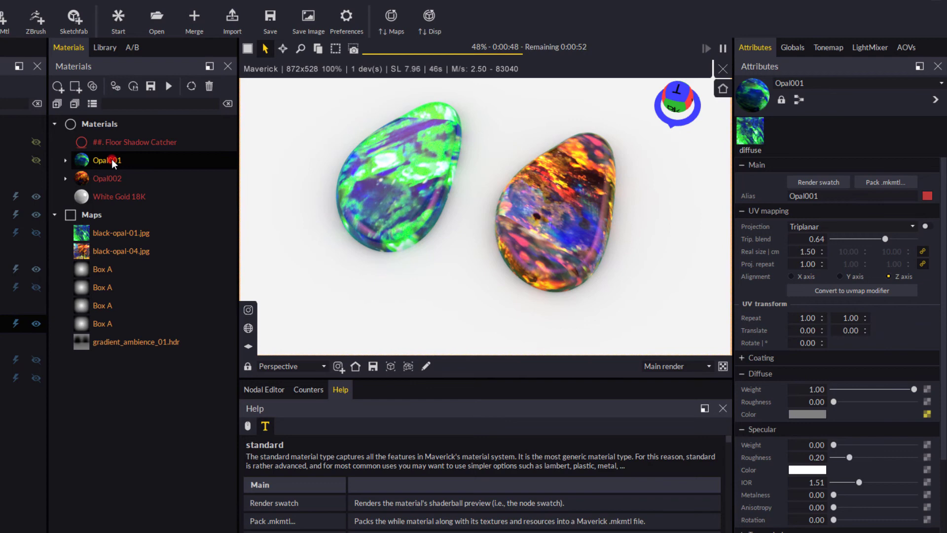
pyautogui.click(152, 86)
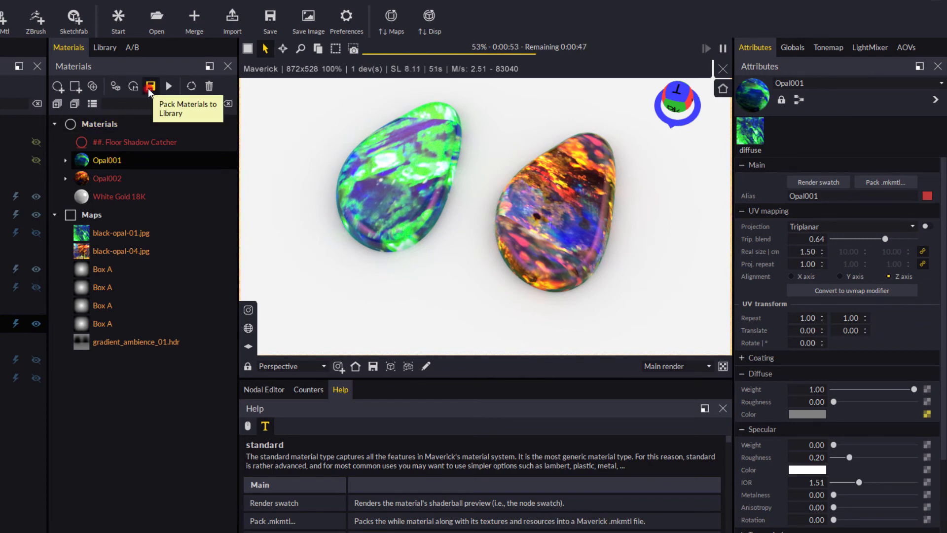
pyautogui.click(104, 159)
pyautogui.keyDown('ctrl'); pyautogui.click(132, 179); pyautogui.keyUp('ctrl')
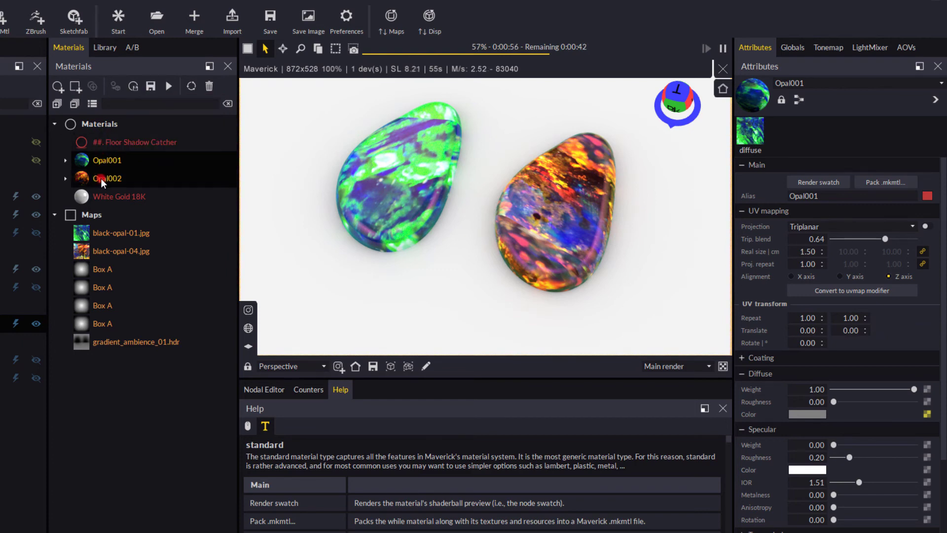
pyautogui.click(138, 174)
pyautogui.click(151, 87)
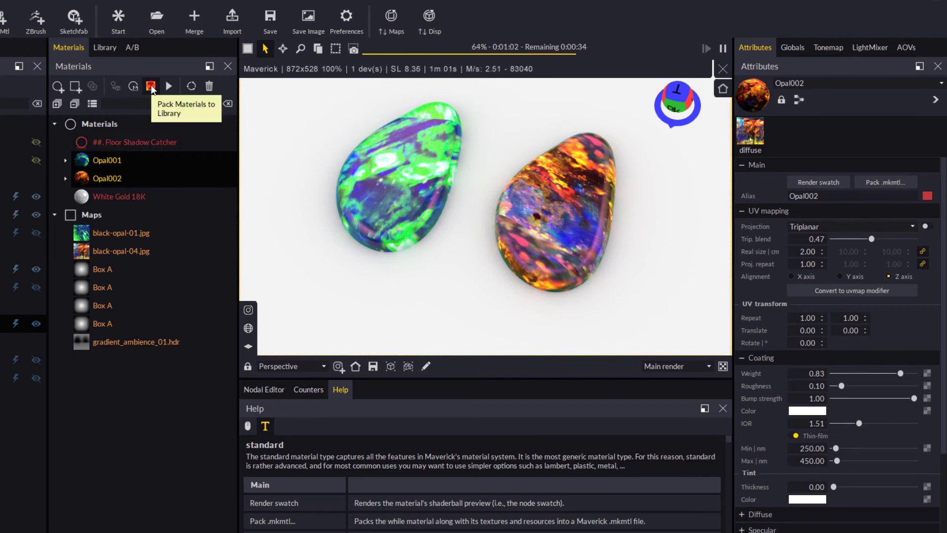
pyautogui.click(151, 87)
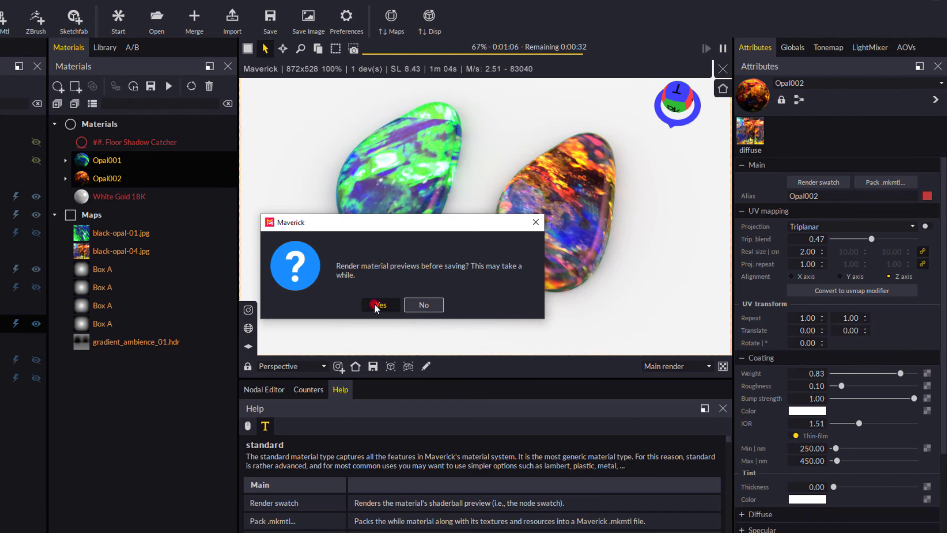
pyautogui.click(374, 304)
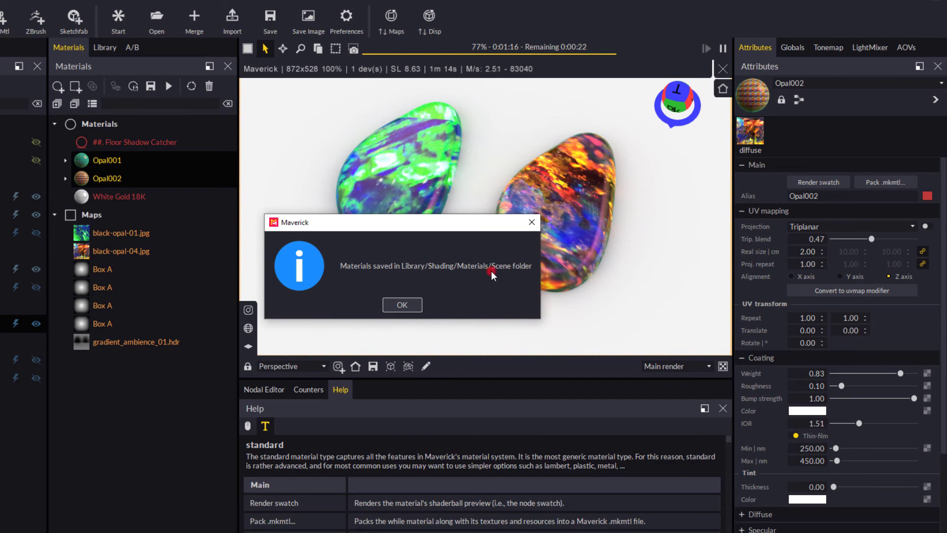
pyautogui.click(402, 305)
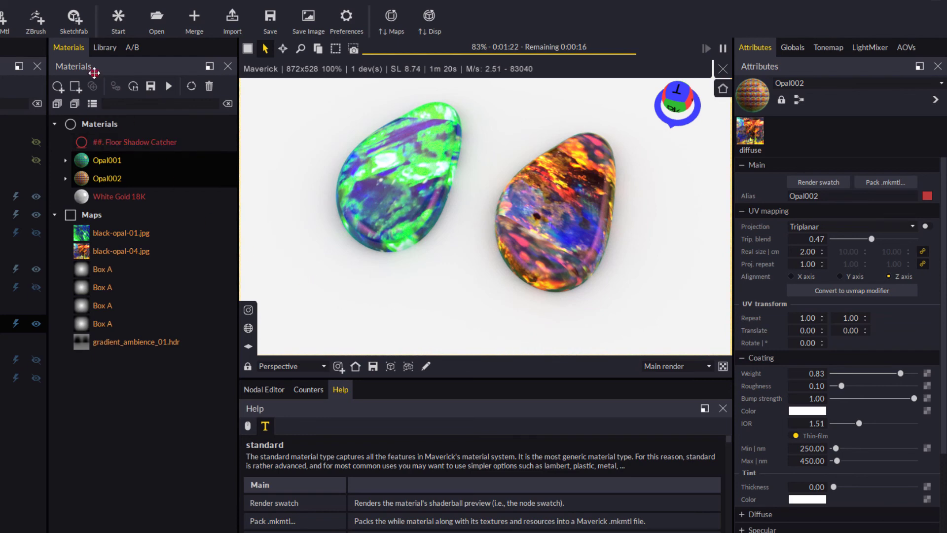
# Browse the library to the saved opal materials in My Materials
pyautogui.click(104, 48)
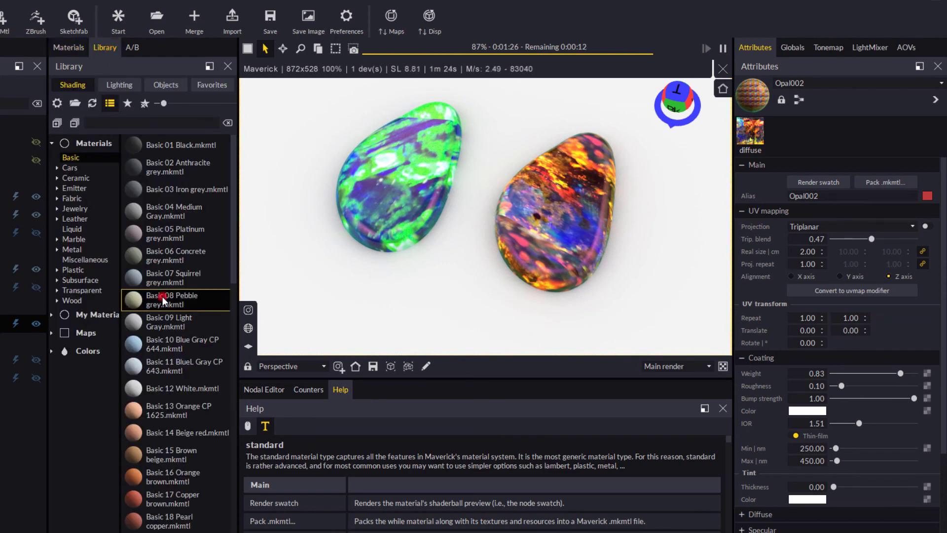
pyautogui.click(93, 338)
pyautogui.click(55, 313)
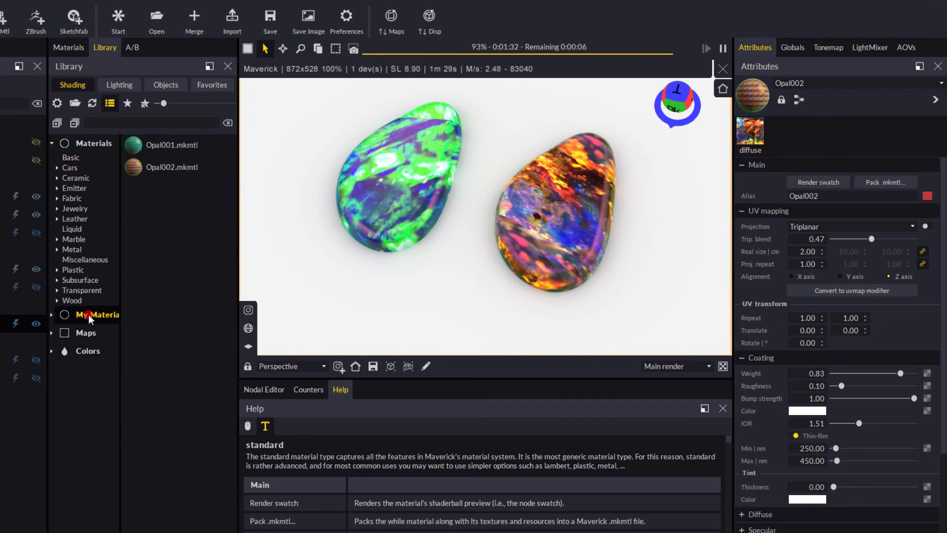
pyautogui.click(134, 195)
pyautogui.click(150, 203)
# Apply Opal002 to the left stone and Opal001 to the right, reusing the existing materials
pyautogui.moveTo(137, 170); pyautogui.dragTo(391, 182)
pyautogui.click(380, 267)
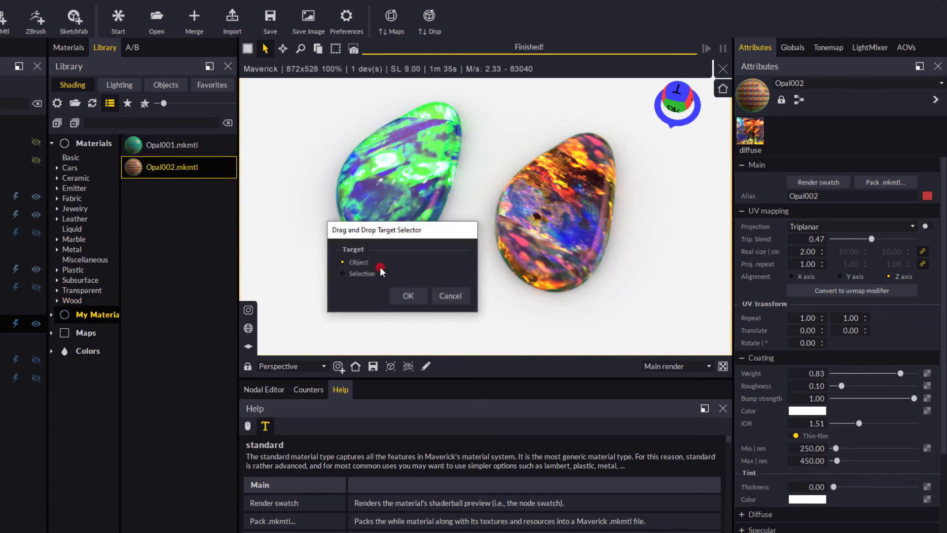
pyautogui.click(392, 292)
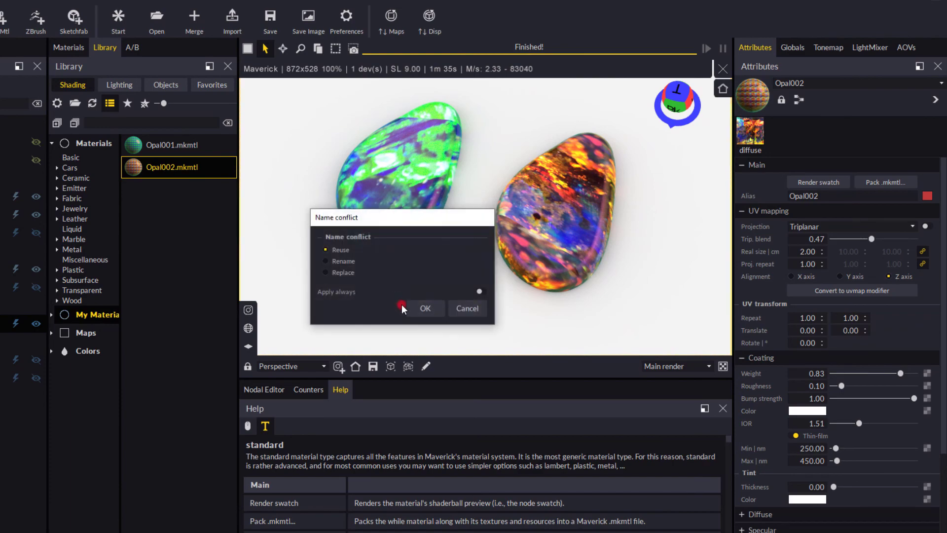
pyautogui.click(420, 309)
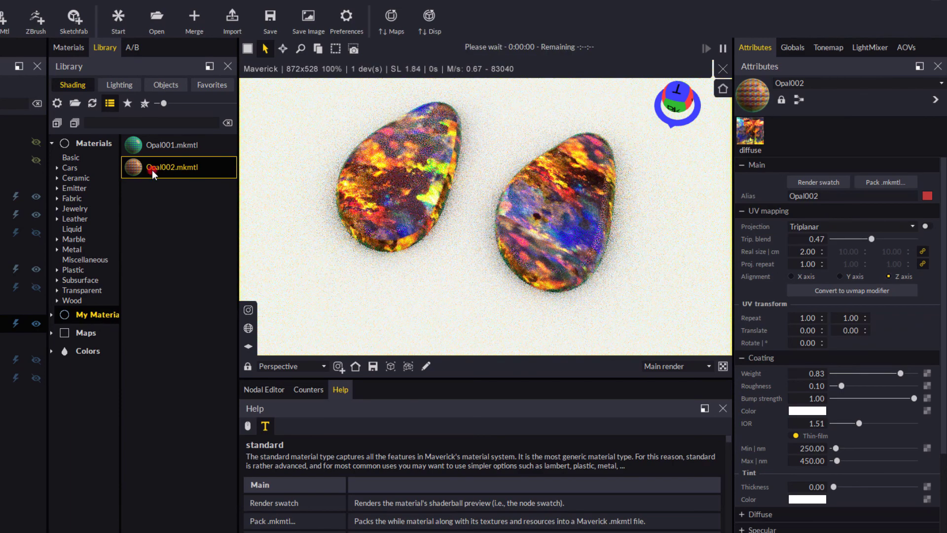
pyautogui.moveTo(136, 145); pyautogui.dragTo(530, 219)
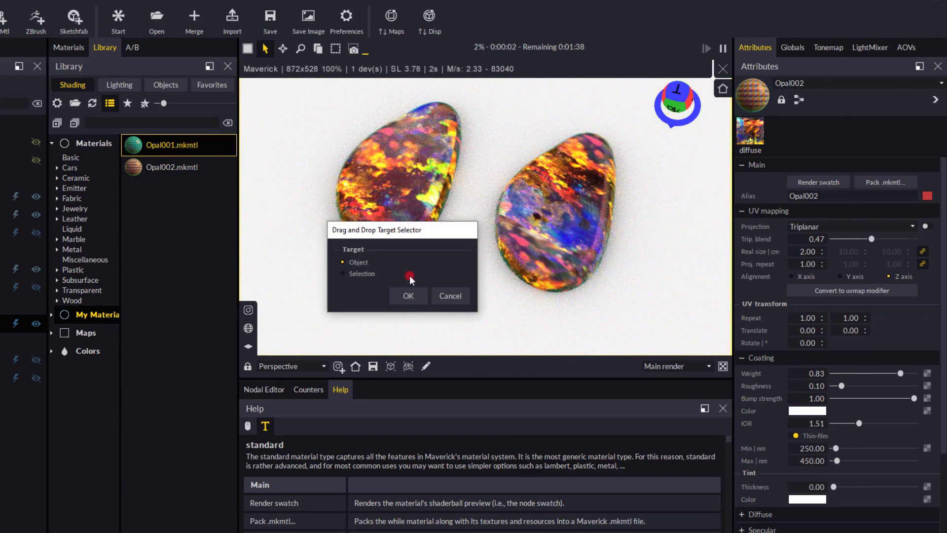
pyautogui.click(408, 296)
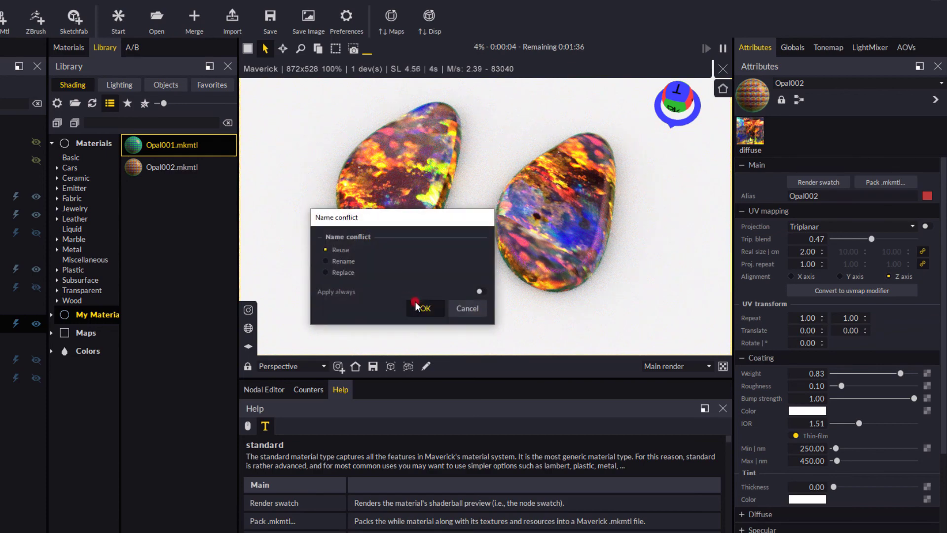
pyautogui.click(418, 308)
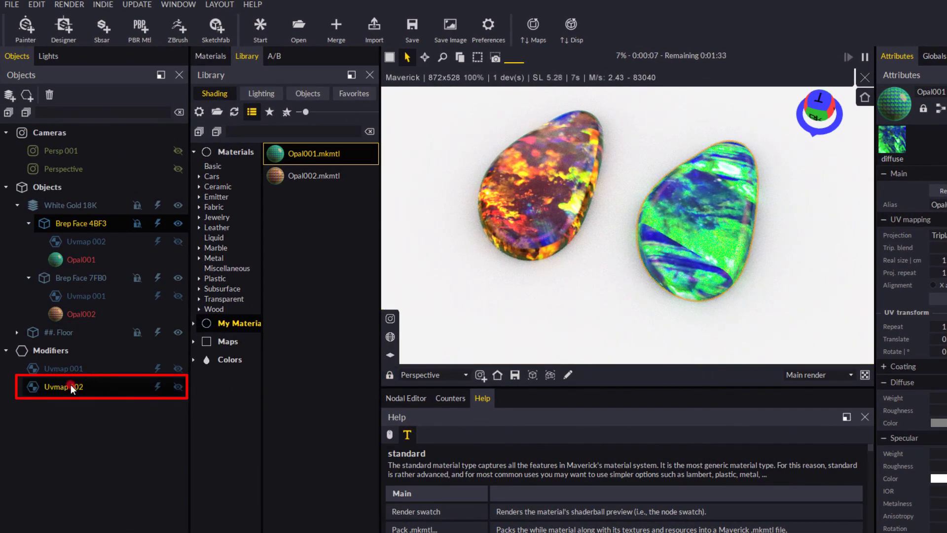
# Rotate the right stone's Uvmap 002 projection about Z and accept the change
pyautogui.click(65, 386)
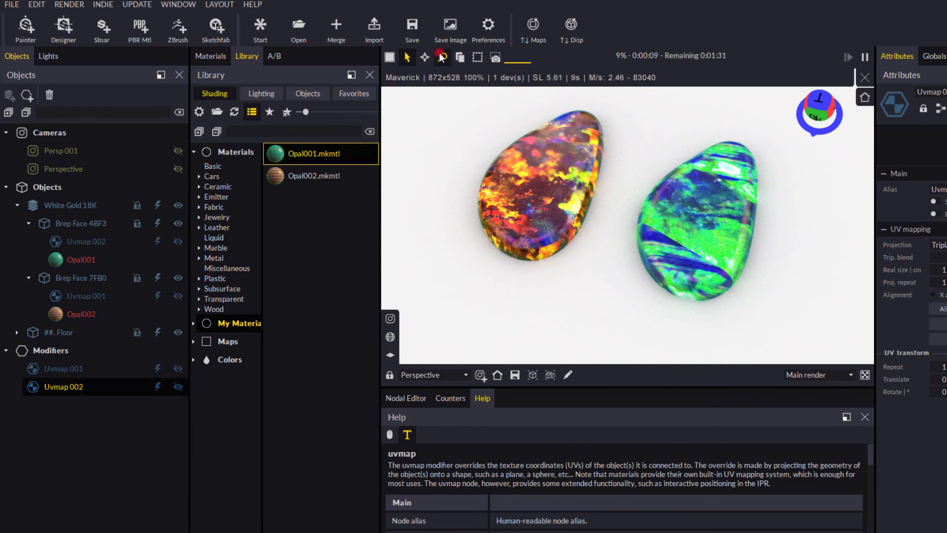
pyautogui.click(425, 58)
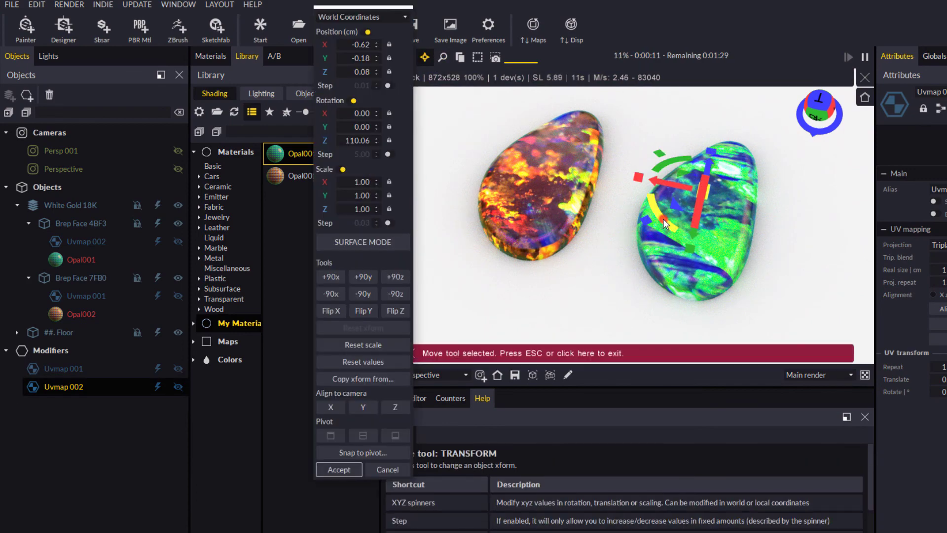
pyautogui.moveTo(661, 221); pyautogui.dragTo(789, 261)
pyautogui.click(452, 342)
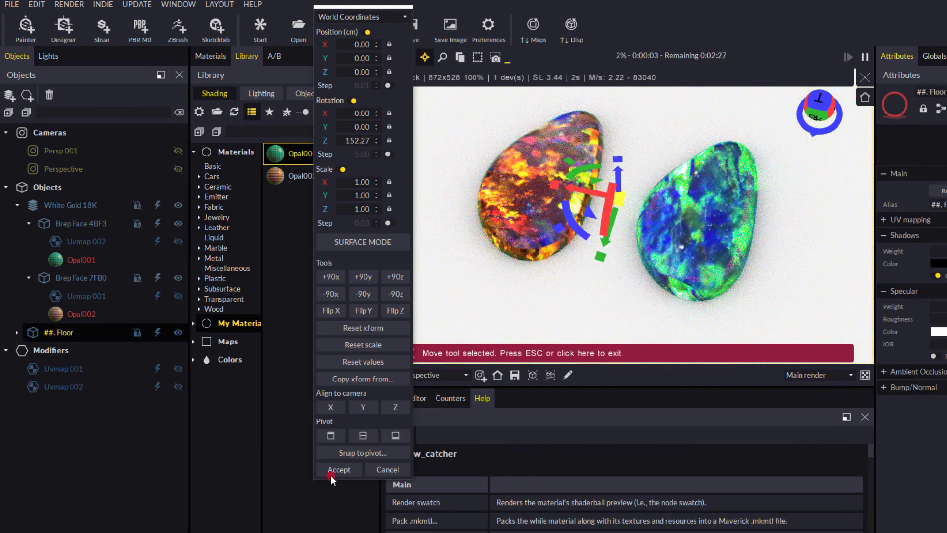
pyautogui.click(338, 469)
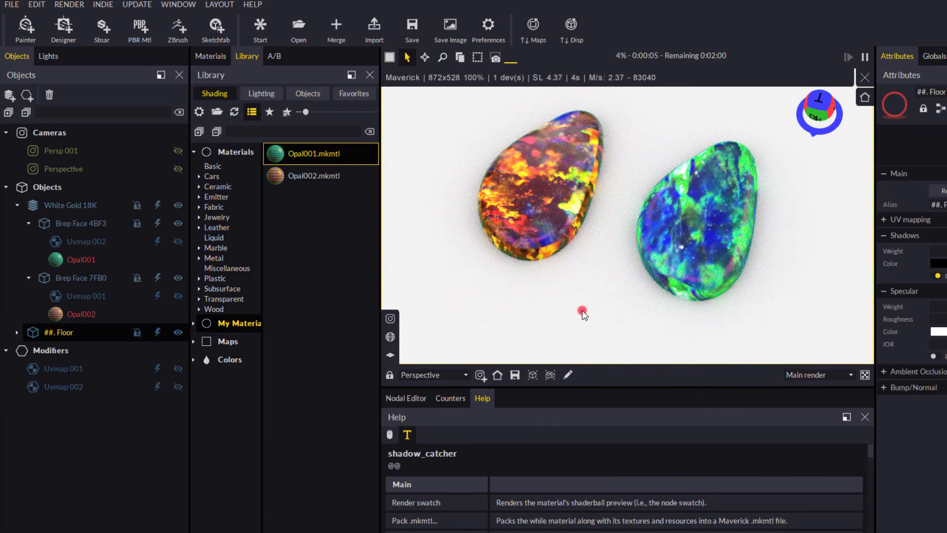